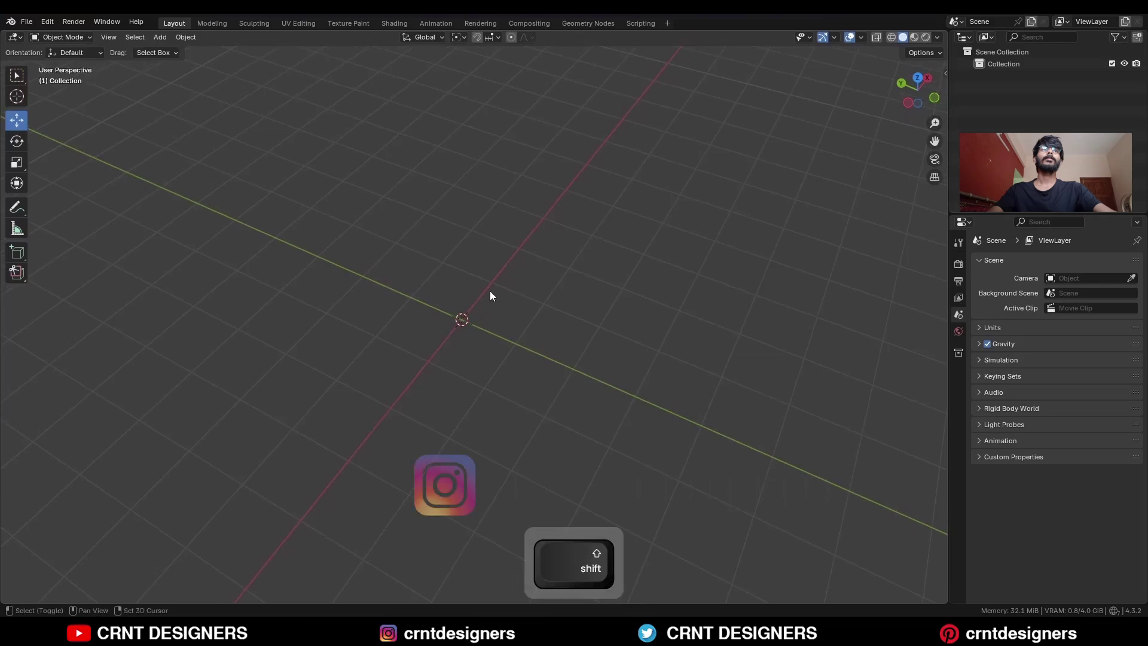
Add a cube mesh with a size of 2 m at the world origin.
key("shift+a")
mouse_move(489, 291)
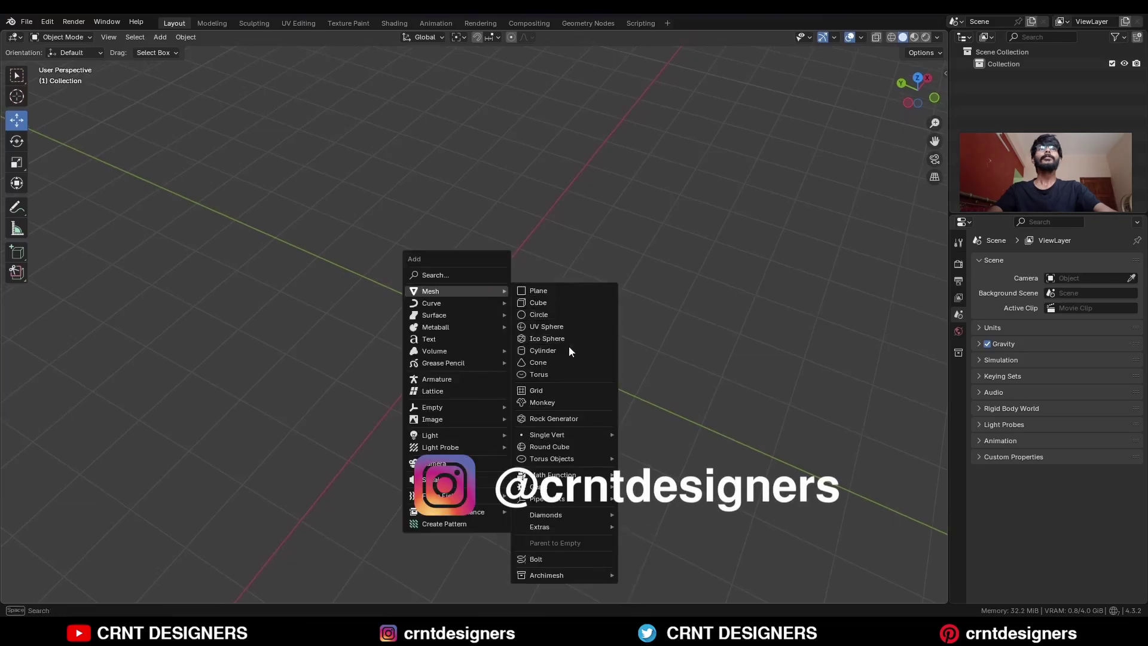
left_click(561, 305)
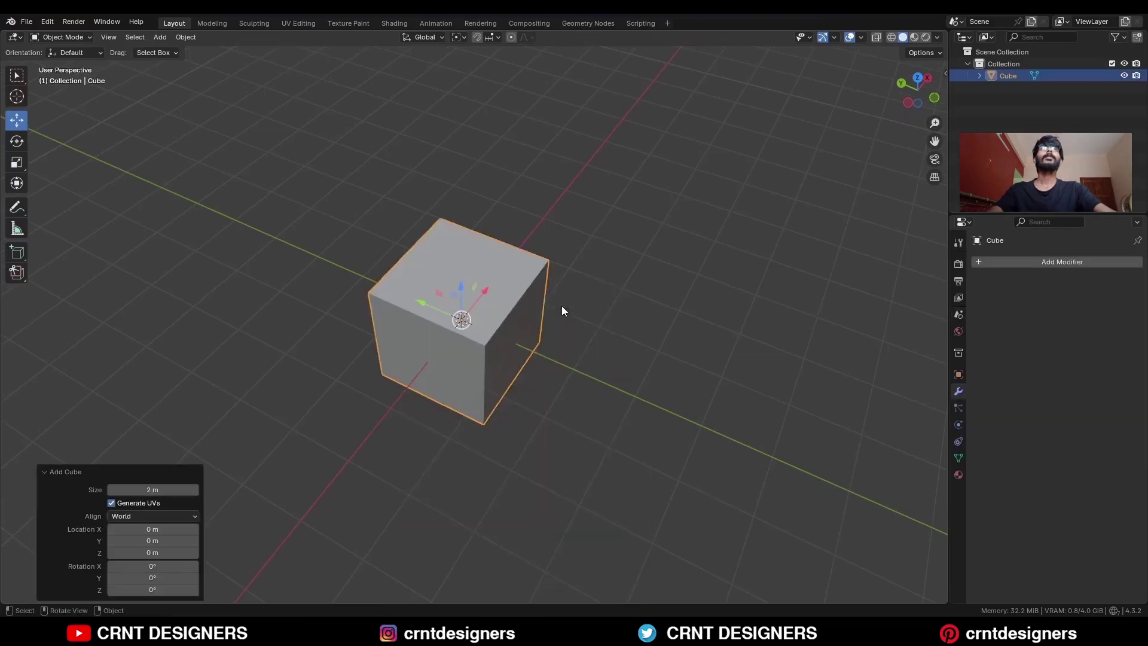
Scale the cube to 0.8 along the Z axis and apply the scale.
left_click(930, 100)
key("s")
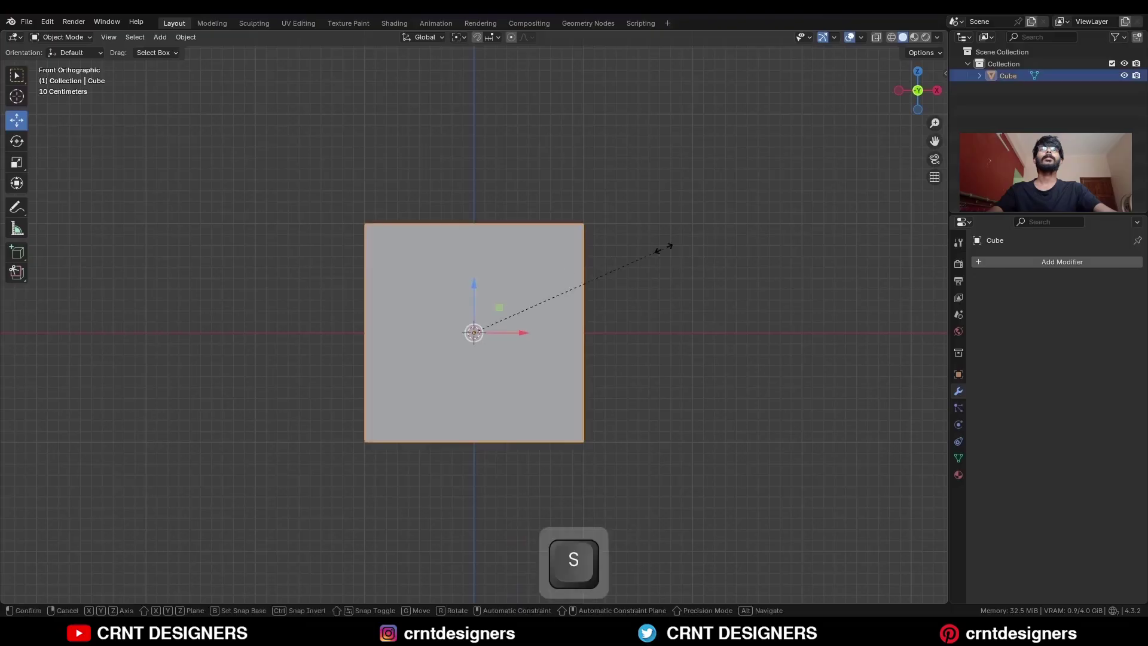
key("z")
key("ctrl")
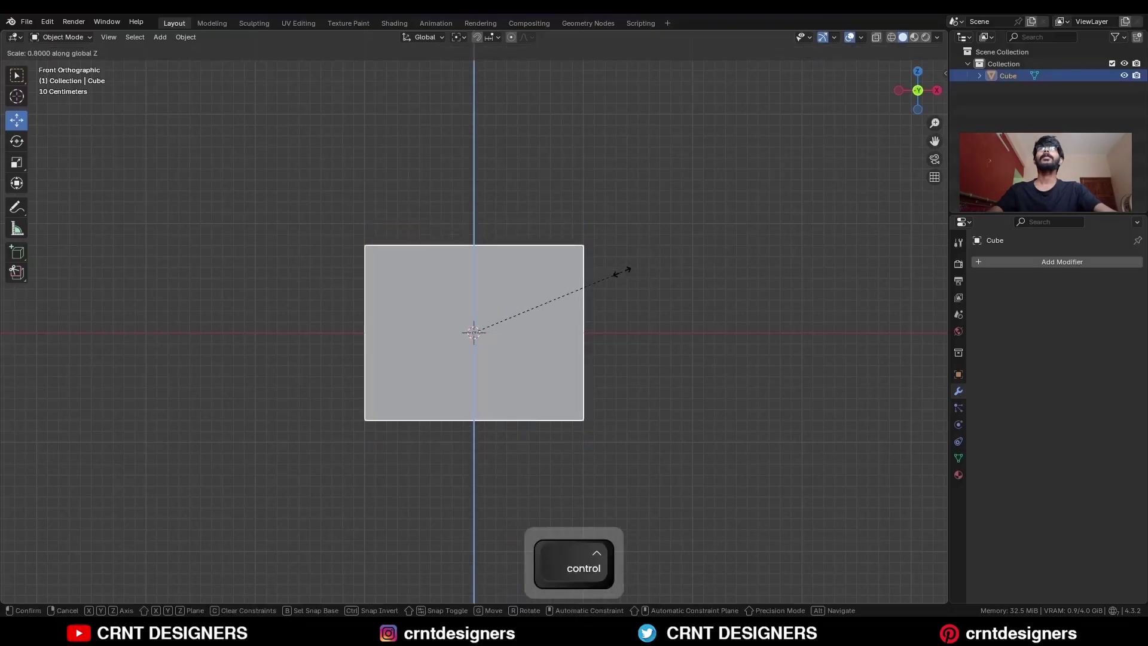
left_click(622, 270)
key("ctrl+a")
left_click(555, 287)
Bevel the four corner vertices of the cube's front face with one segment and an offset of about 0.5 m.
middle_click_drag(593, 288, 494, 318)
key("Tab")
key("1")
left_click(490, 312)
left_click(339, 262, "shift")
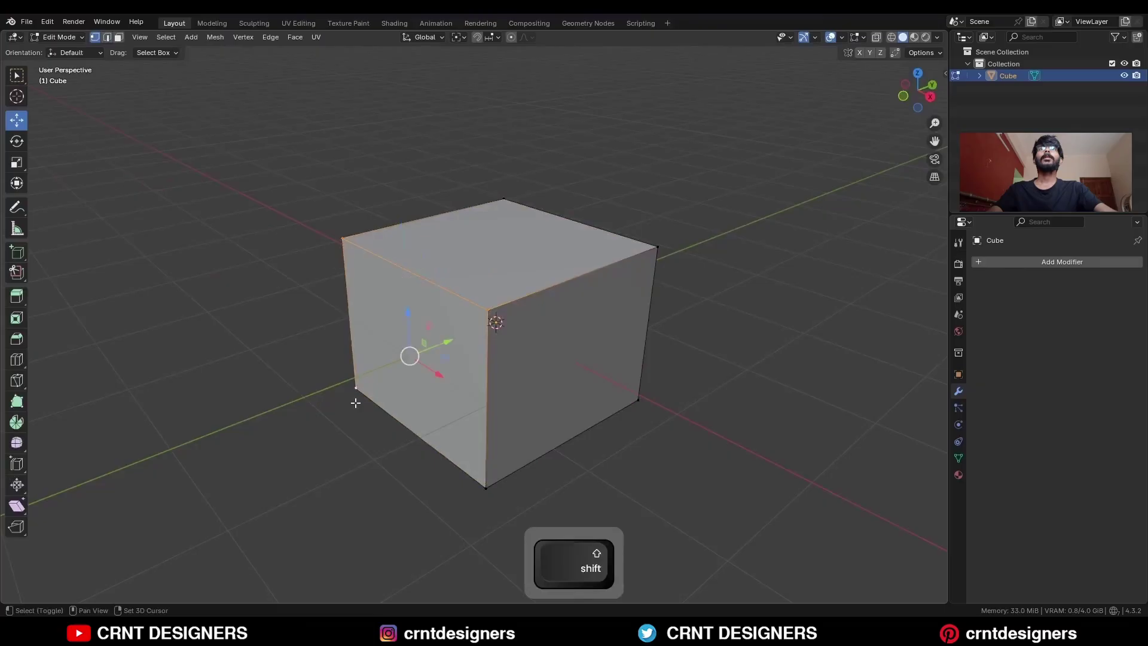
left_click(498, 475, "shift")
key("ctrl+b")
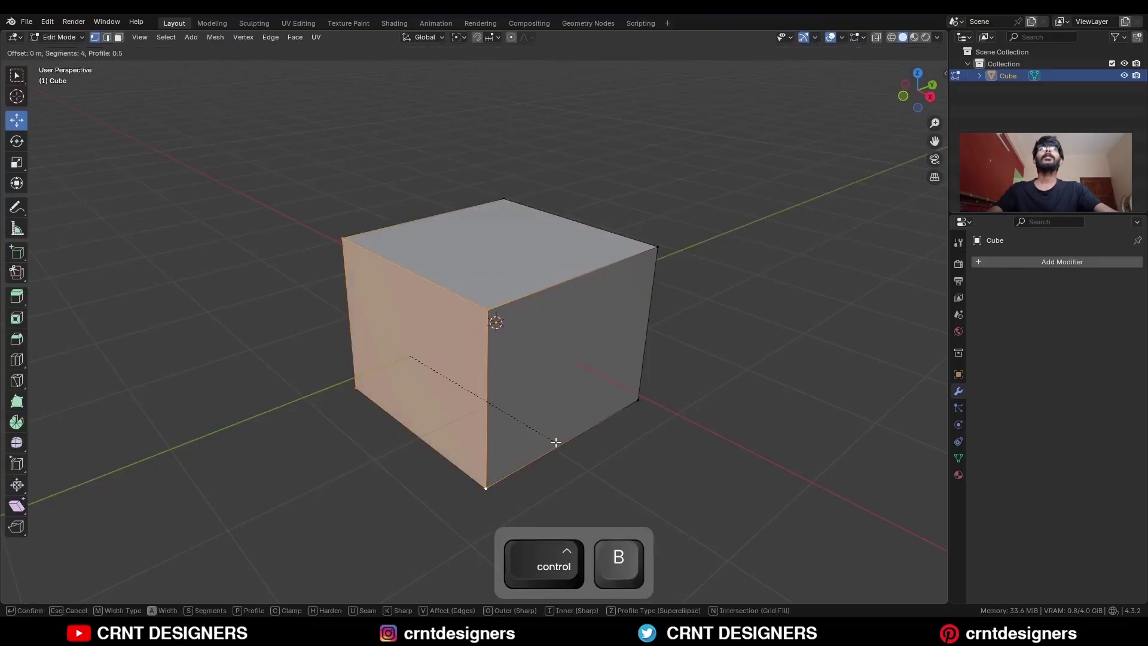
key("v")
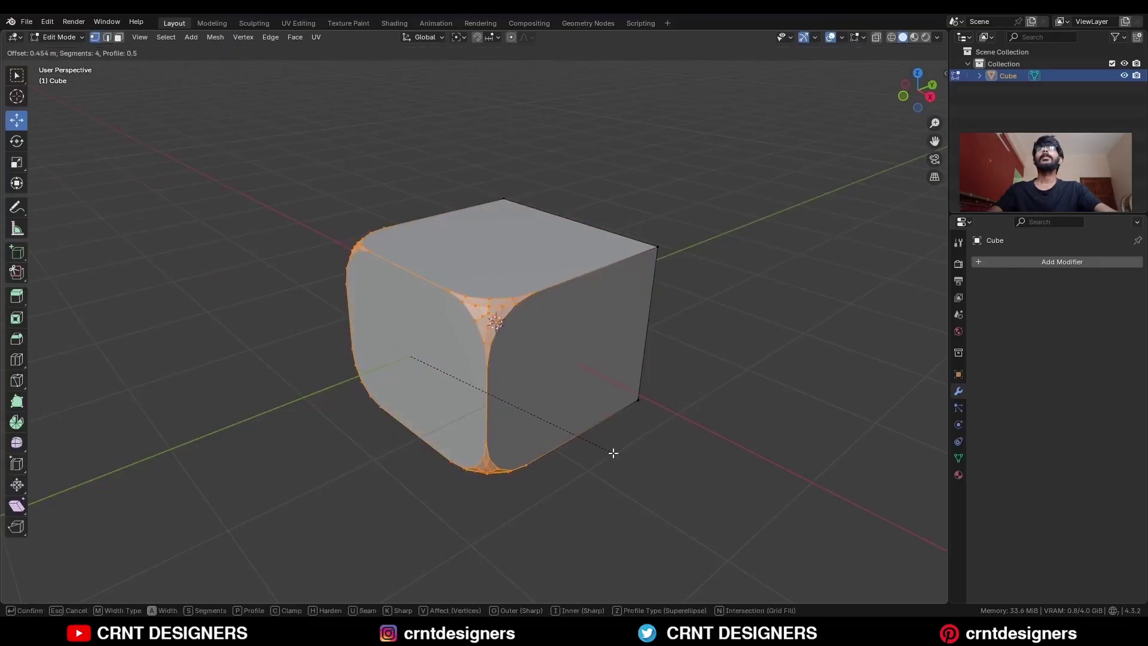
scroll(612, 453, "down", 3)
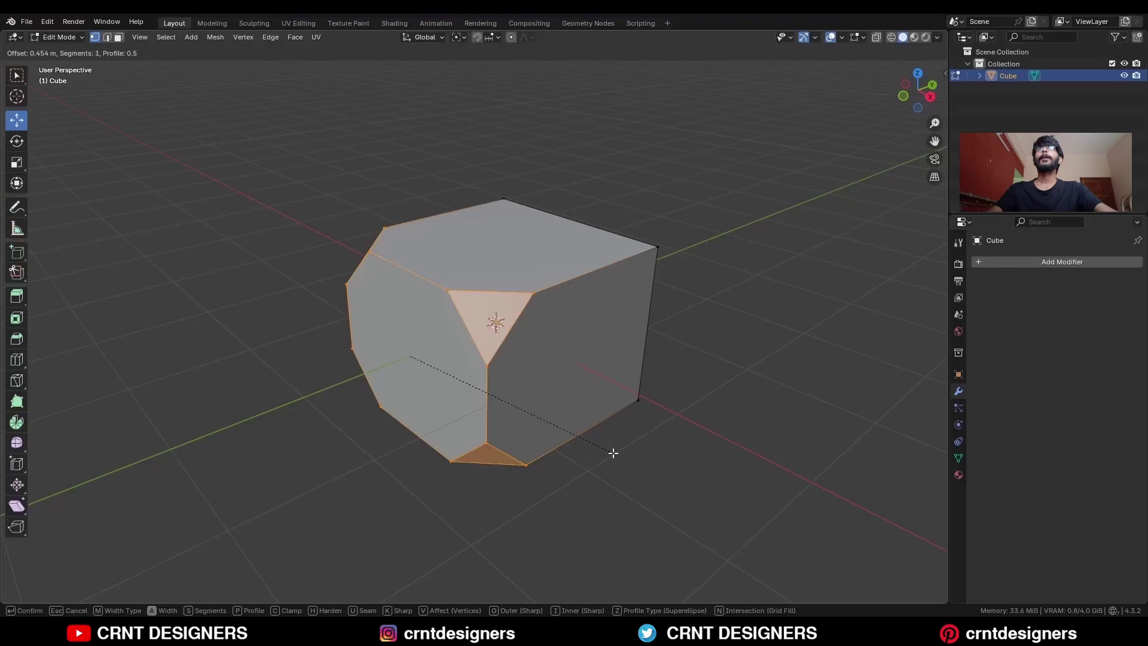
left_click(613, 453)
Merge the side vertex of the upper front chamfer into the rear upper corner using At Last, and symmetrize the whole mesh.
left_click(536, 292)
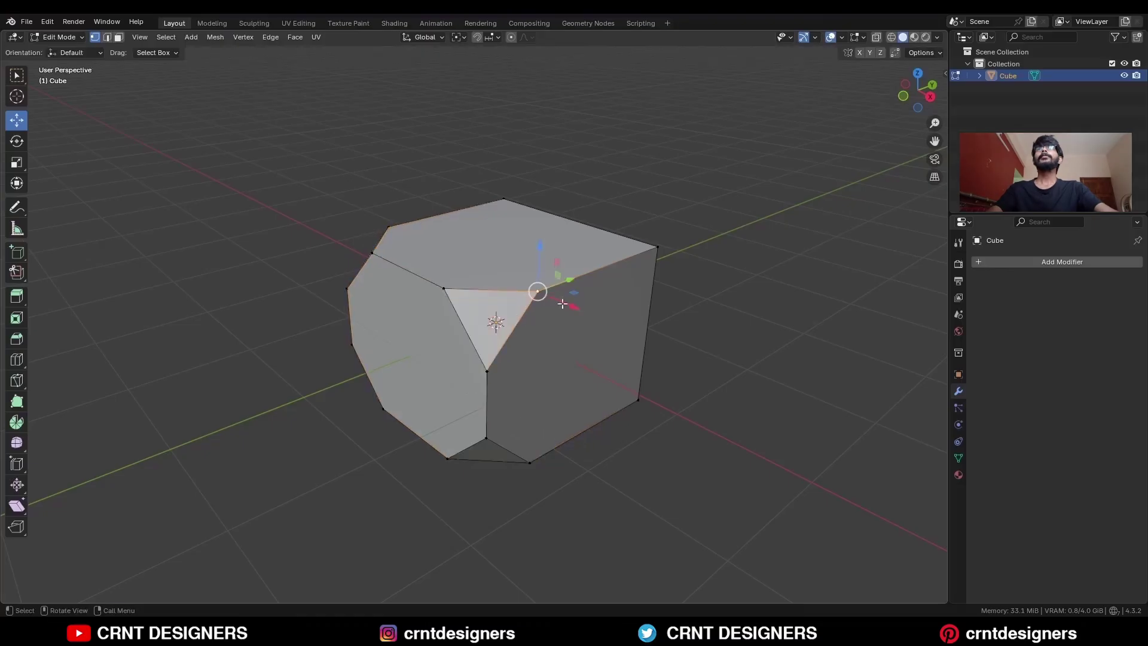
left_click(646, 258, "shift")
key("m")
left_click(635, 267)
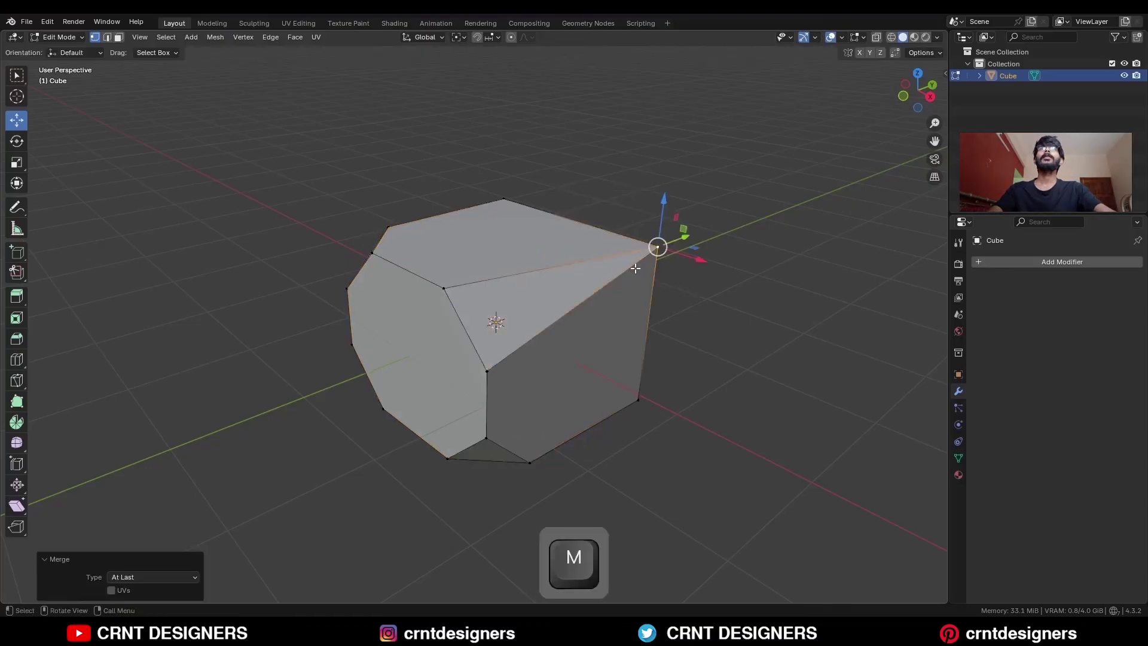
mouse_move(616, 296)
middle_mouse_down()
mouse_move(642, 306)
mouse_move(617, 299)
middle_mouse_up()
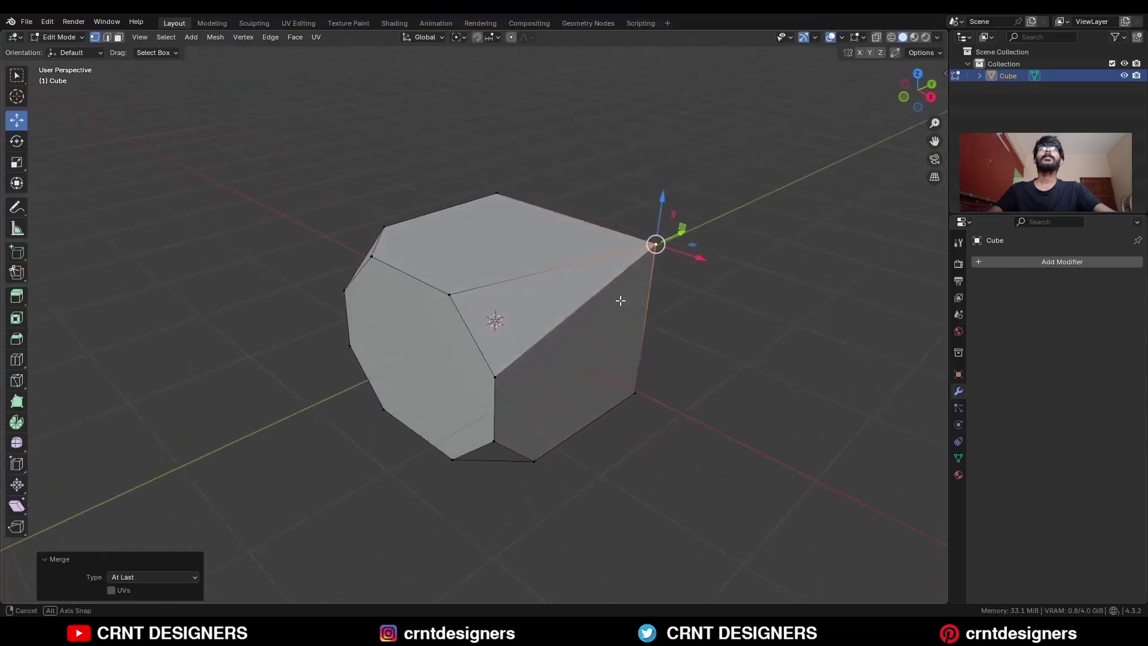
key("a")
left_click(214, 37)
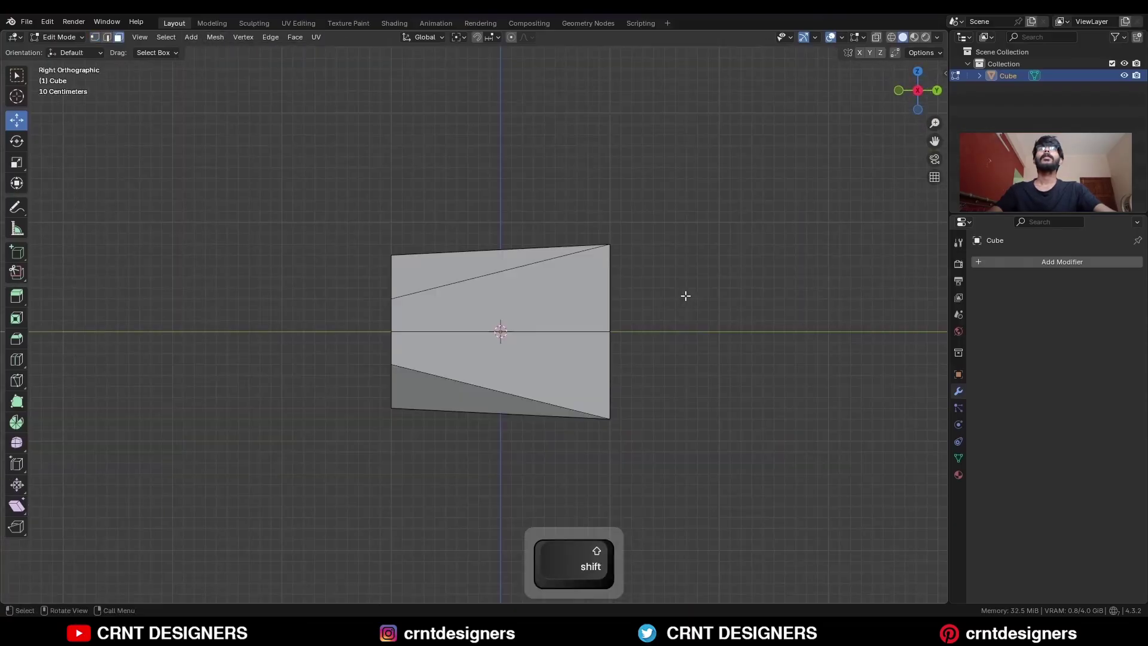
Add one edge loop across the top faces and slide it toward the chamfered front end.
middle_click_drag(684, 294, 617, 320)
key("ctrl+r")
left_click(459, 258)
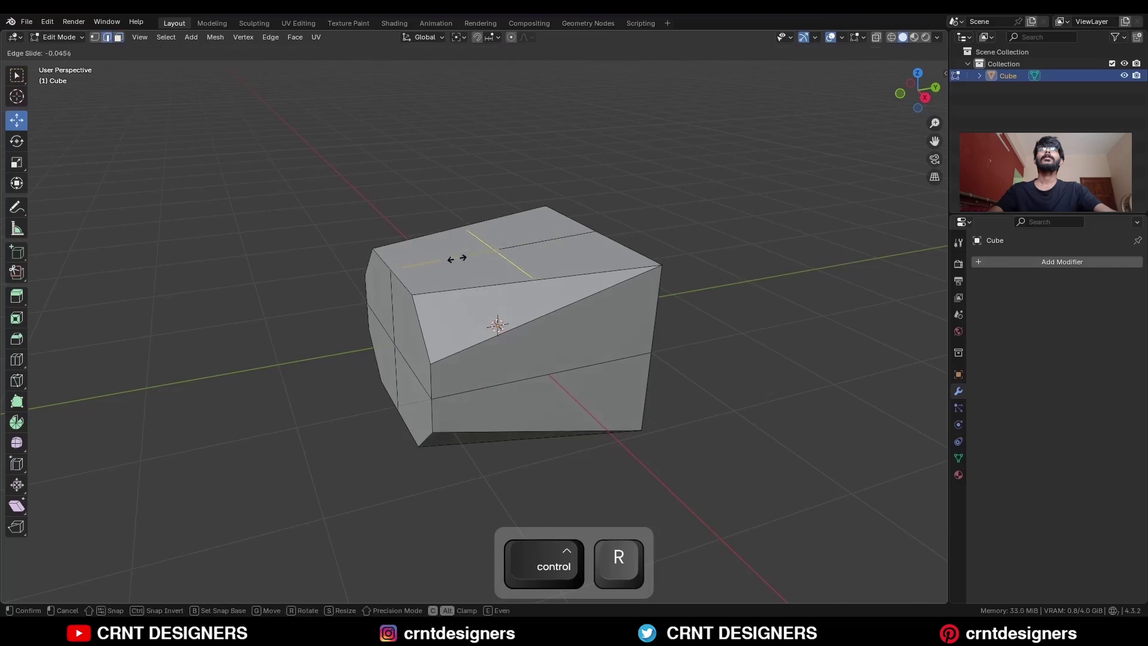
left_click(423, 276)
Extrude the top faces behind the new edge loop and move them 0.5 m up along Z.
middle_click_drag(874, 127, 556, 254)
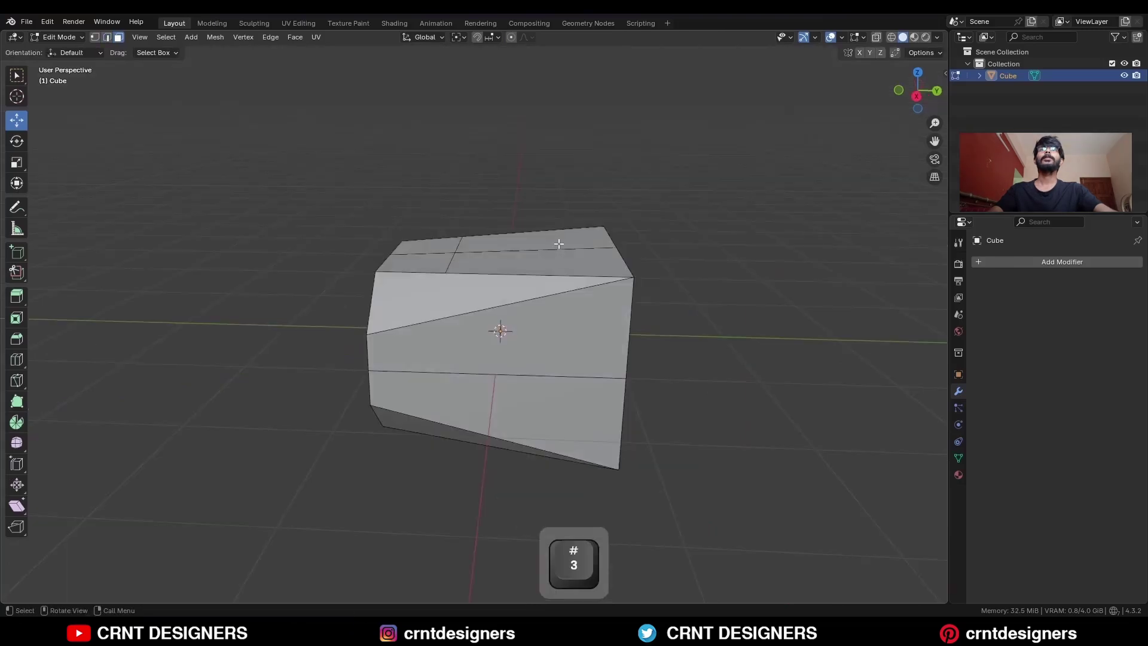
key("3")
left_click(555, 258)
left_click(917, 98)
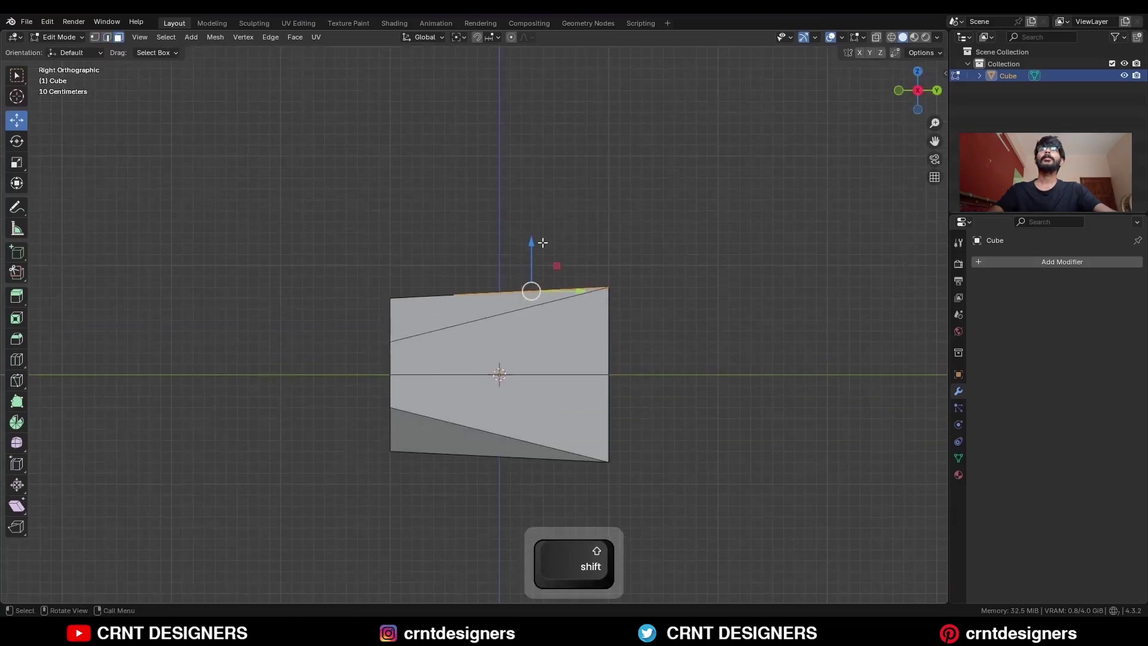
key("e")
right_click(553, 182)
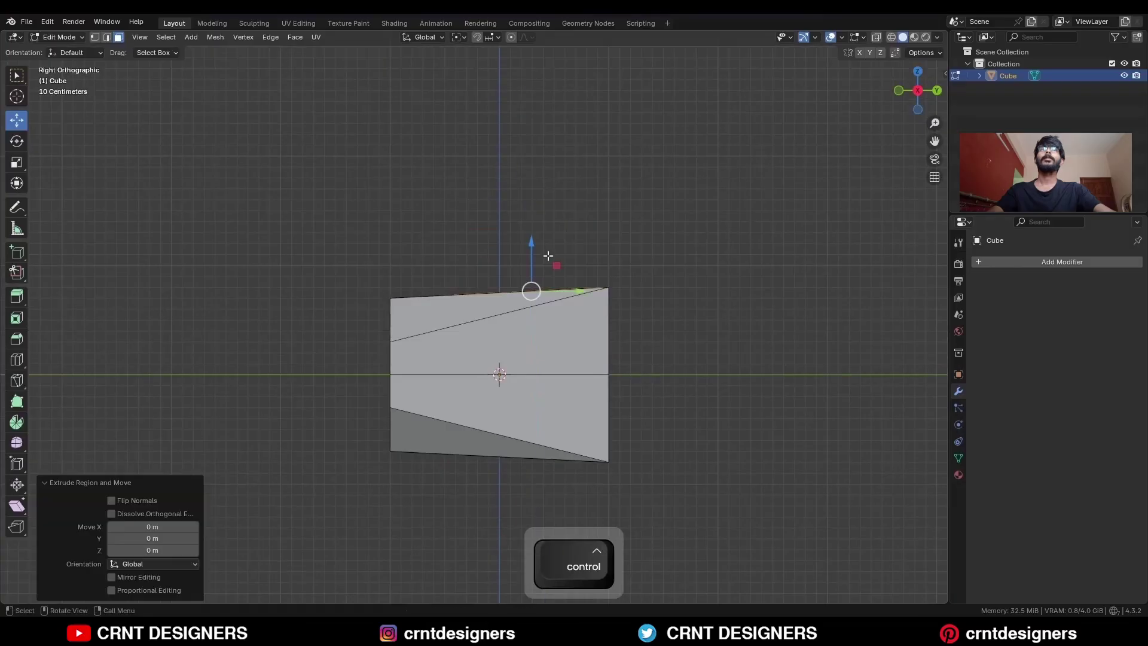
left_click_drag(532, 248, 550, 192, "ctrl")
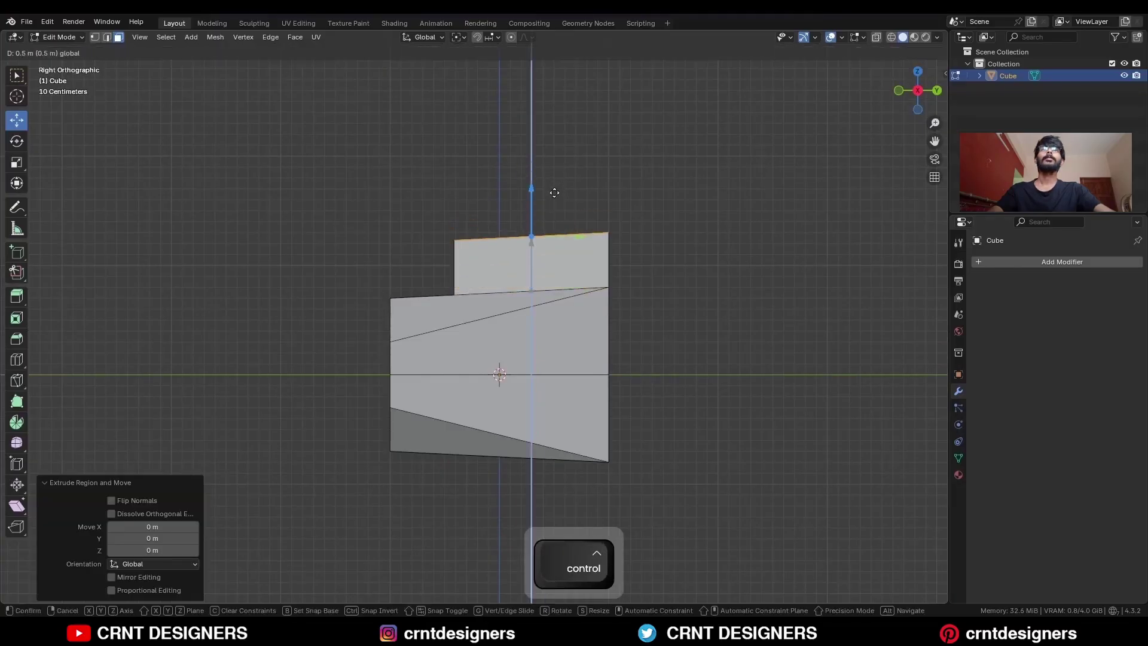
left_click(555, 192)
Slide the upper front vertices of the raised block rearward along their edges to slope its front face.
scroll(521, 257, "up", 2)
key("1")
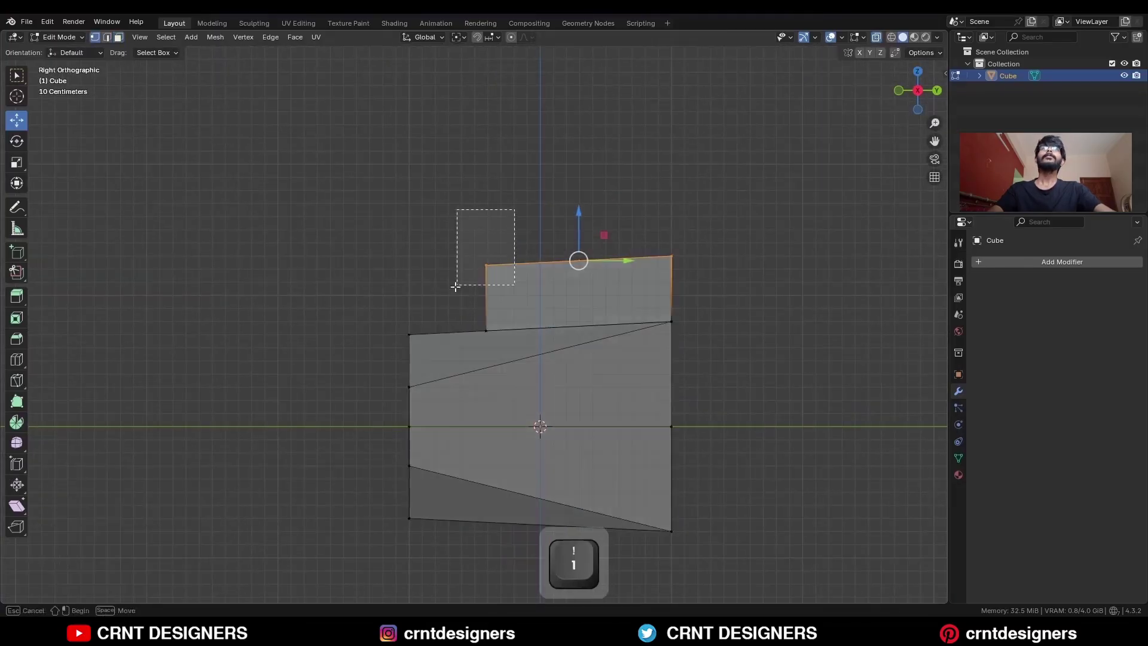
left_click_drag(455, 287, 455, 285)
key("g")
key("g")
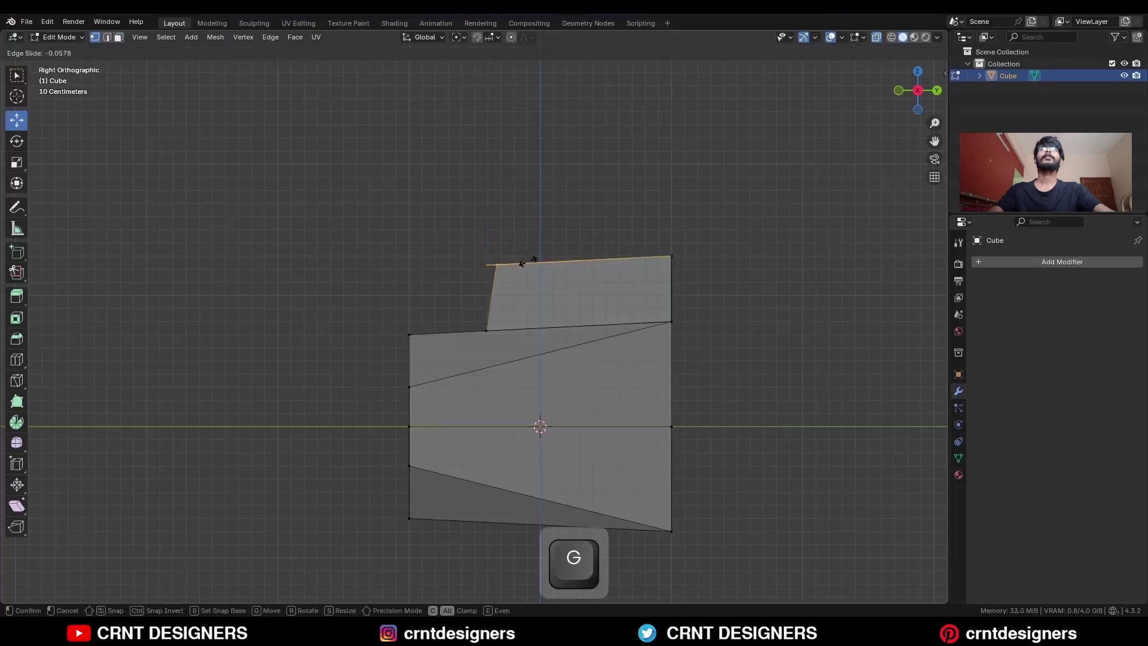
key("ctrl")
left_click(538, 262)
left_click(471, 235)
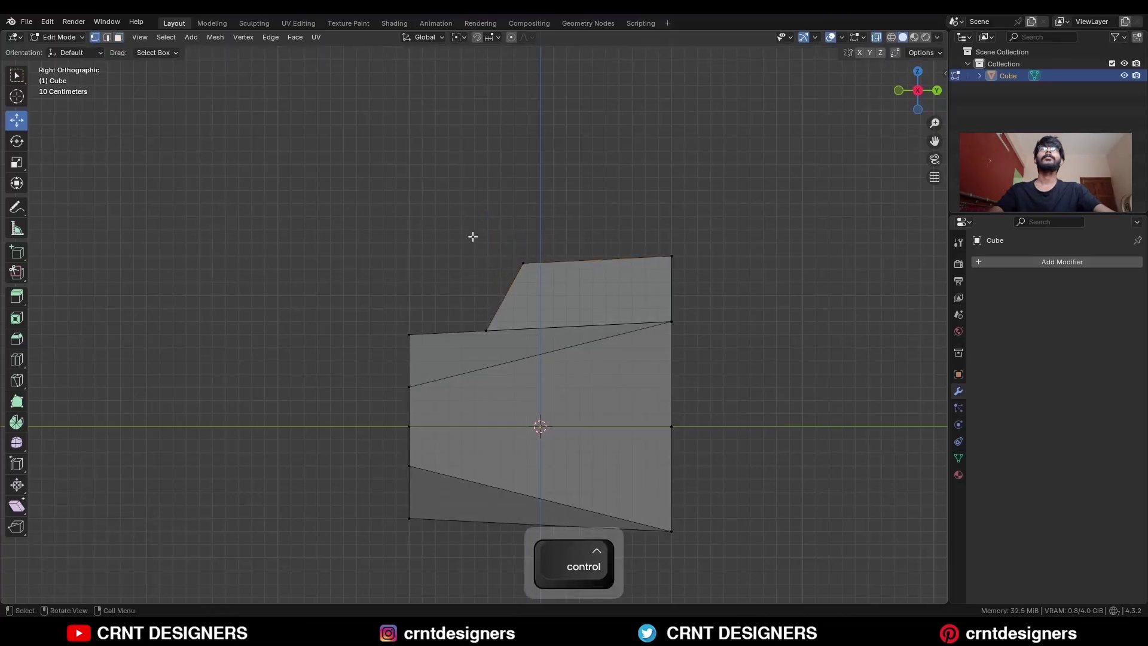
Slide the edges at the base of the raised block's sloped face slightly toward the front.
middle_click_drag(502, 271, 596, 353)
key("alt+z")
key("2")
left_click(502, 330, "shift")
key("g")
key("g")
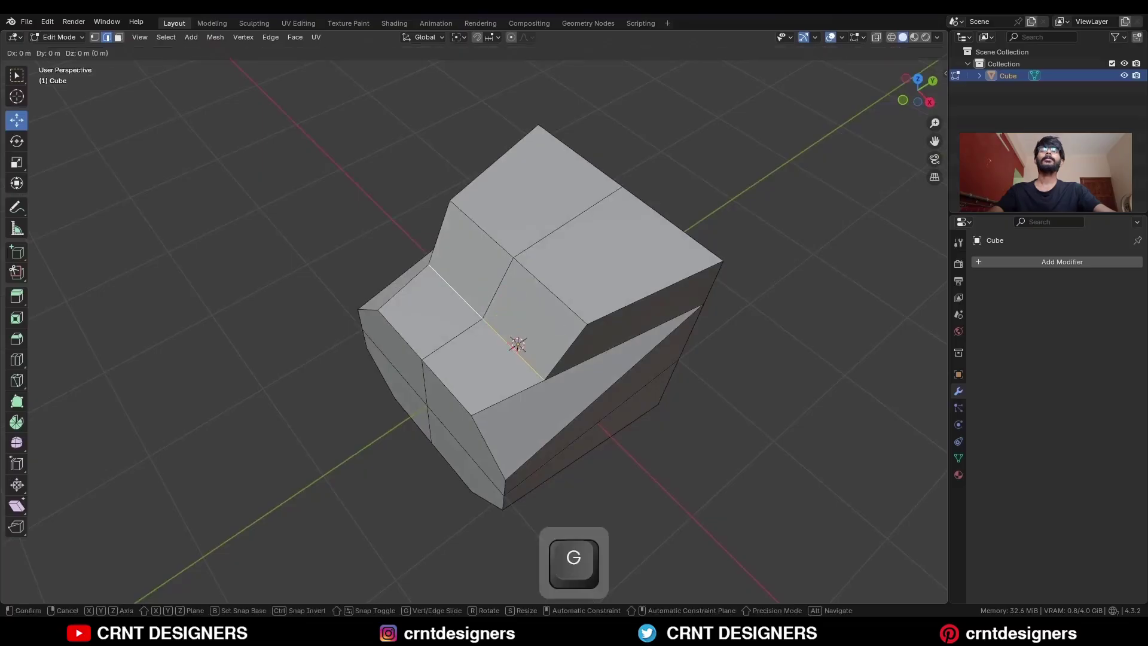
left_click(541, 336, "ctrl")
left_click(764, 174)
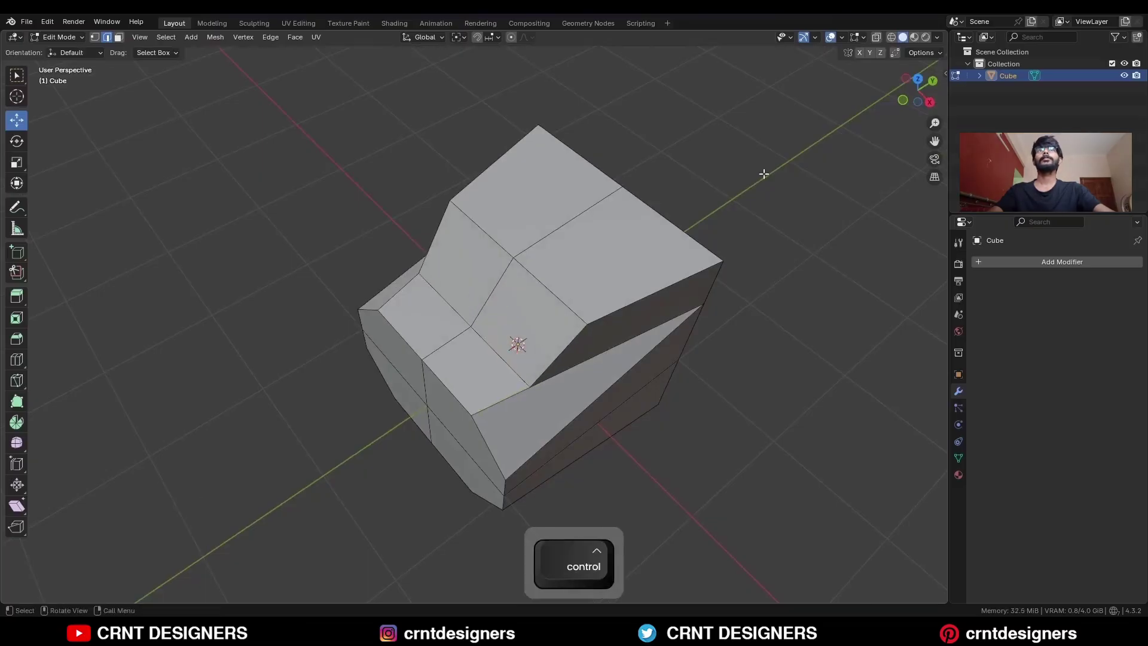
Raise the rear top edge of the raised block so its top face slopes upward to the back.
middle_click_drag(734, 291, 712, 253)
key("KP_3")
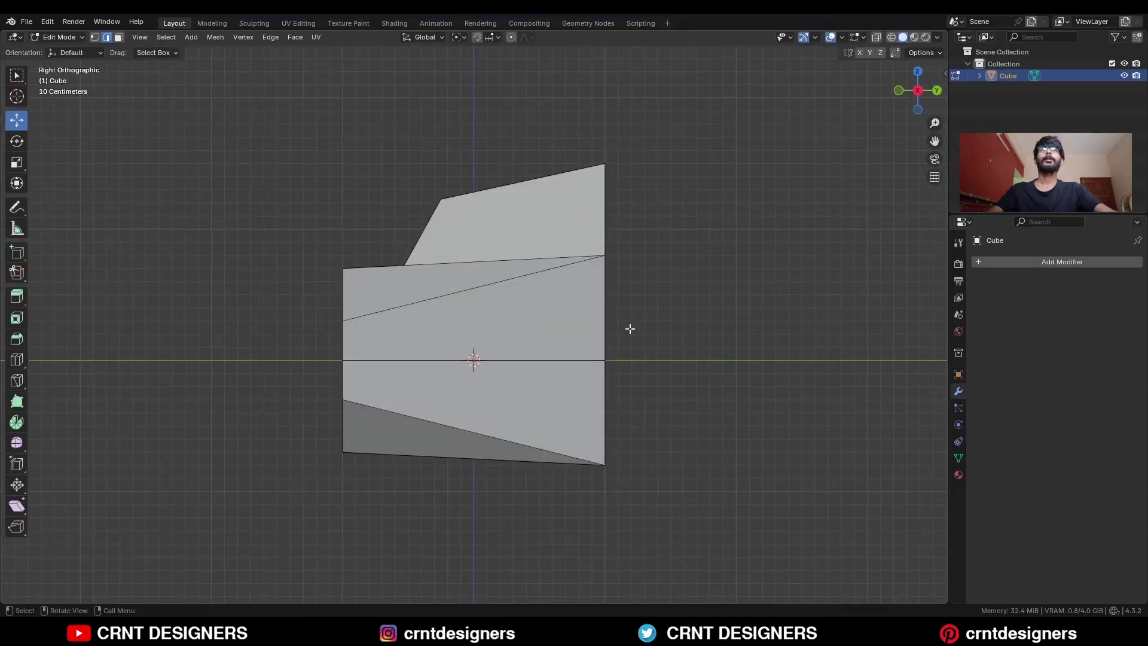
middle_click_drag(630, 328, 426, 205)
Bevel the two upper side edges of the raised block with 4 segments and a width of 0.2 m.
key("2")
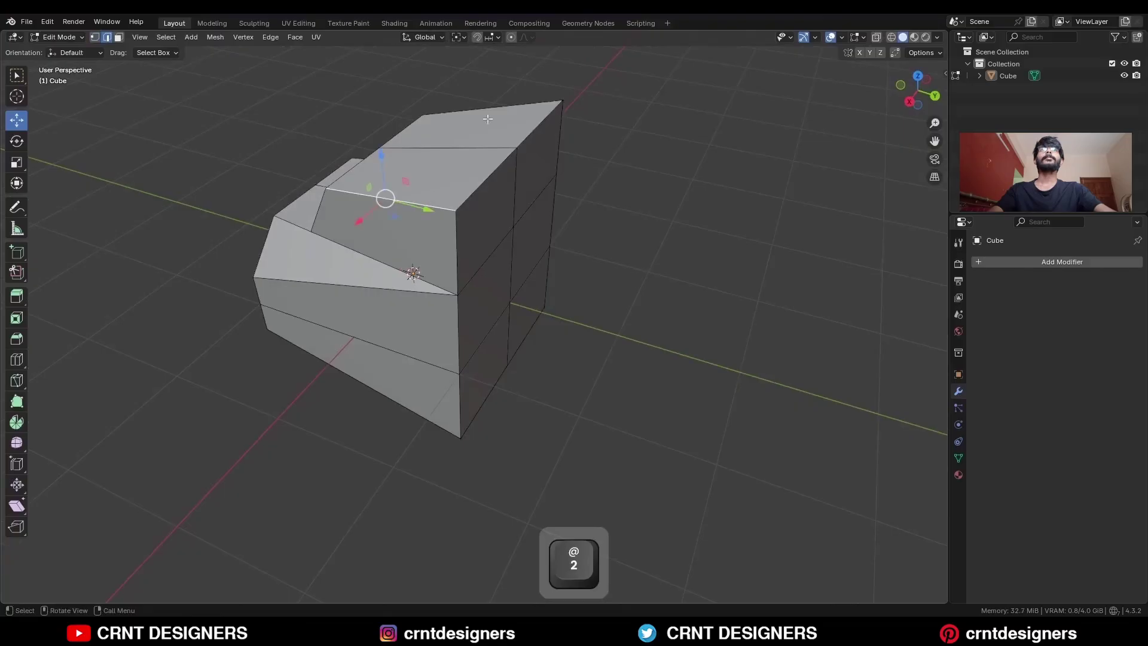
left_click(487, 119, "shift")
middle_click_drag(487, 119, 490, 154, "shift")
key("ctrl+b")
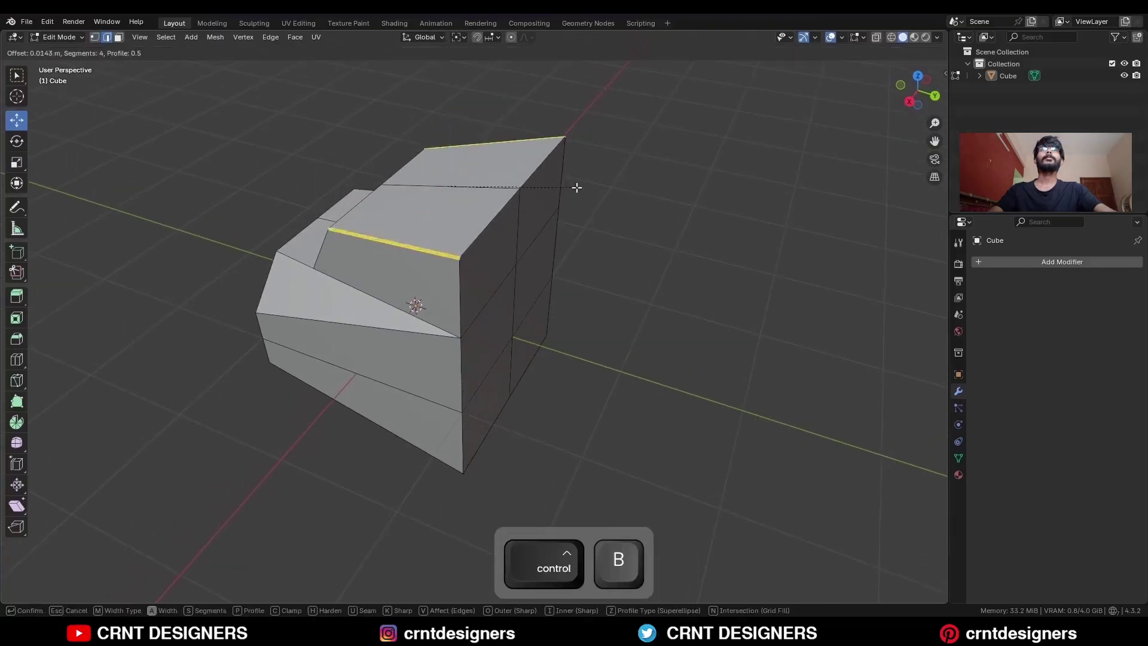
left_click(596, 192)
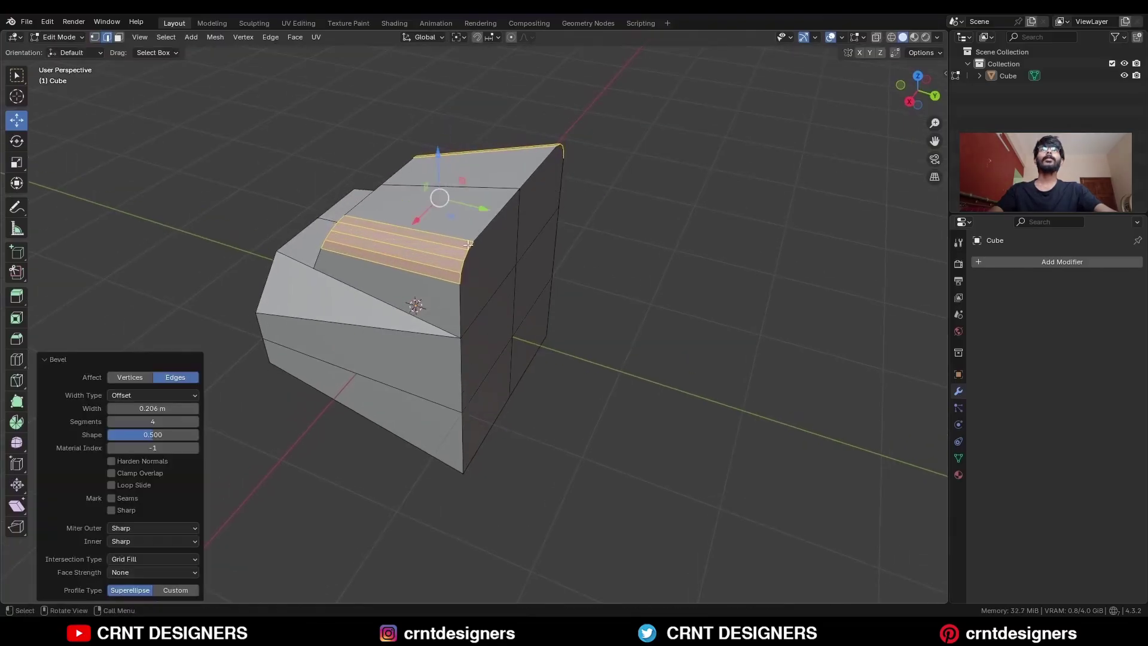
middle_click_drag(469, 244, 538, 246)
type("2")
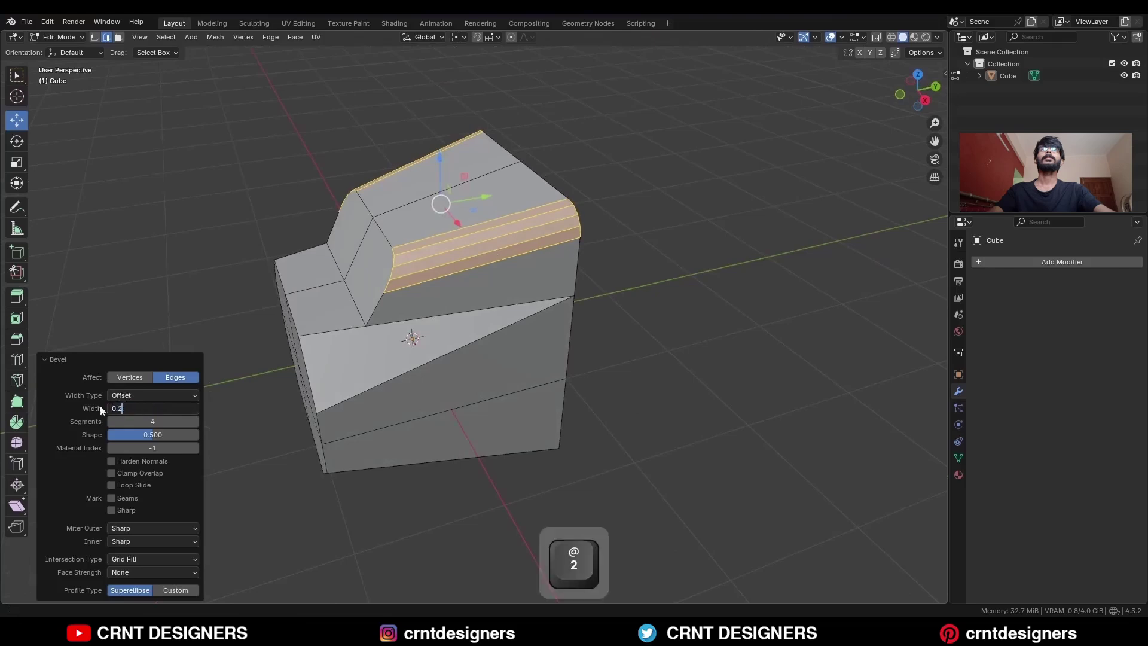
left_click(100, 404)
left_click(656, 248)
Bevel the two rear bottom corner vertices with 4 segments and a width of about 0.33 m.
middle_click_drag(656, 248, 533, 197)
middle_click_drag(509, 285, 425, 281, "shift")
key("1")
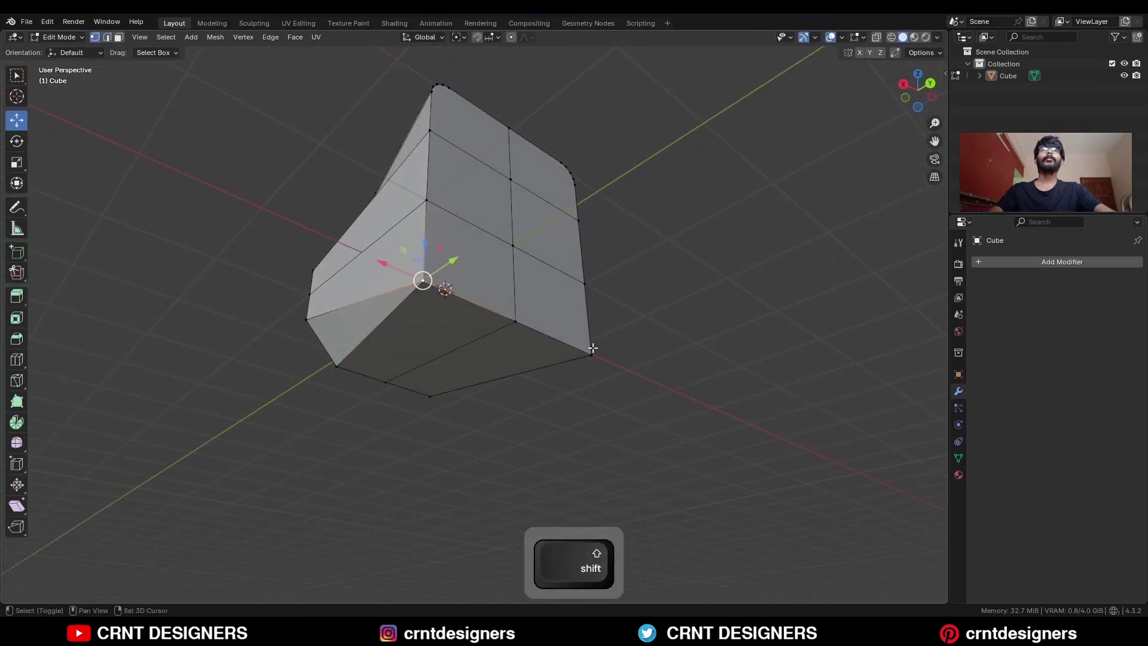
key("ctrl+b")
key("v")
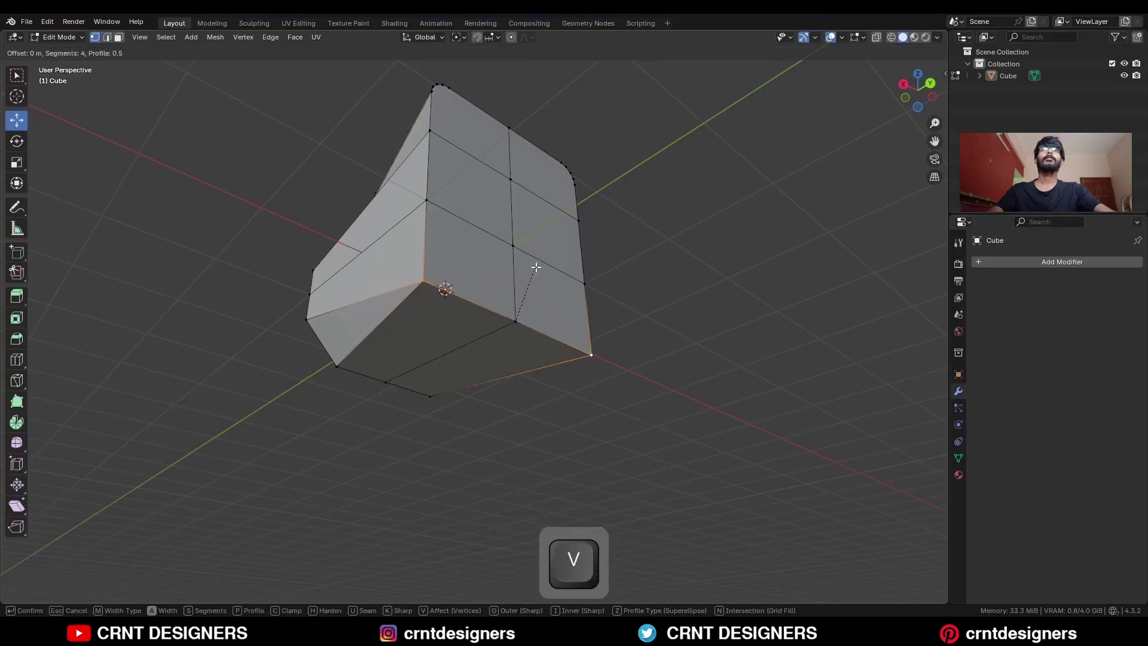
left_click(507, 315)
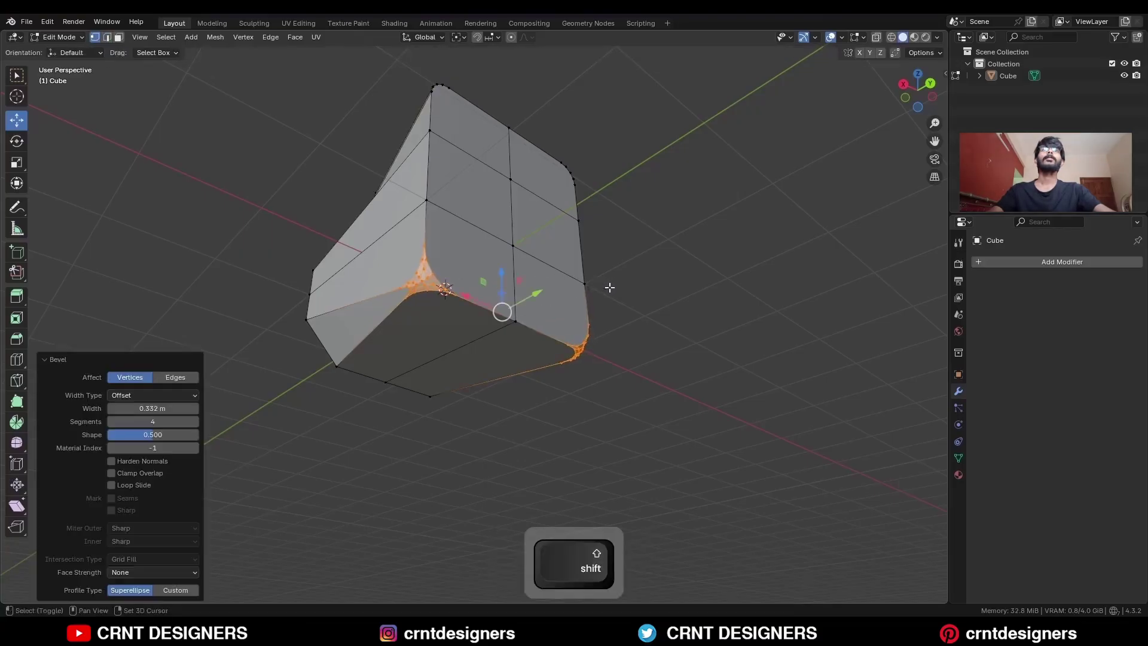
Dissolve surplus edges in the dense mesh of one rounded rear bottom corner.
key("2")
middle_click_drag(350, 331, 469, 263)
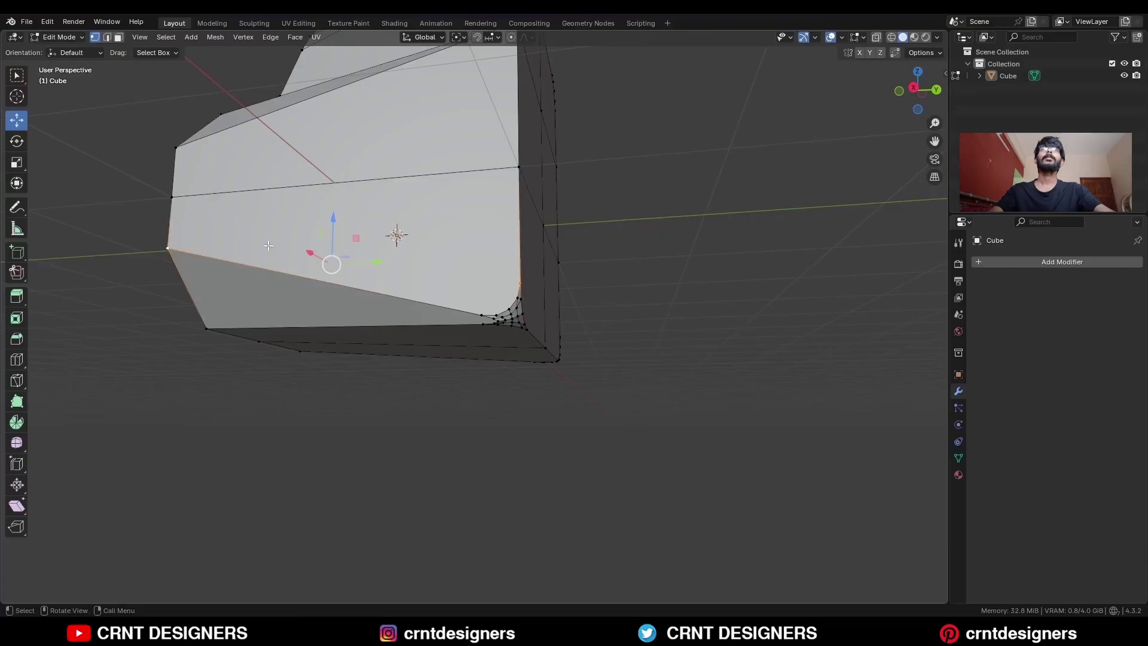
middle_click_drag(416, 289, 361, 241)
key("2")
key("ctrl+x")
left_click(404, 288)
Replace the last edge dissolve with one on the edge path along the rounded corner's lower curve.
scroll(395, 287, "up", 2)
key("ctrl+x")
key("ctrl+z")
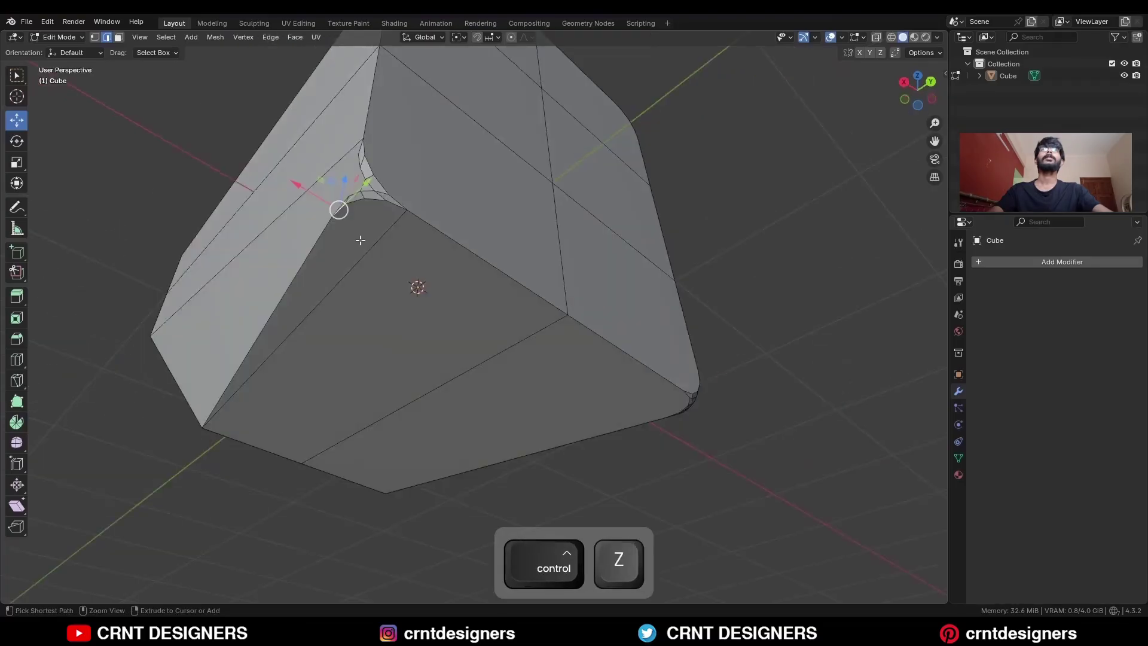
left_click(372, 192, "ctrl")
key("ctrl+x")
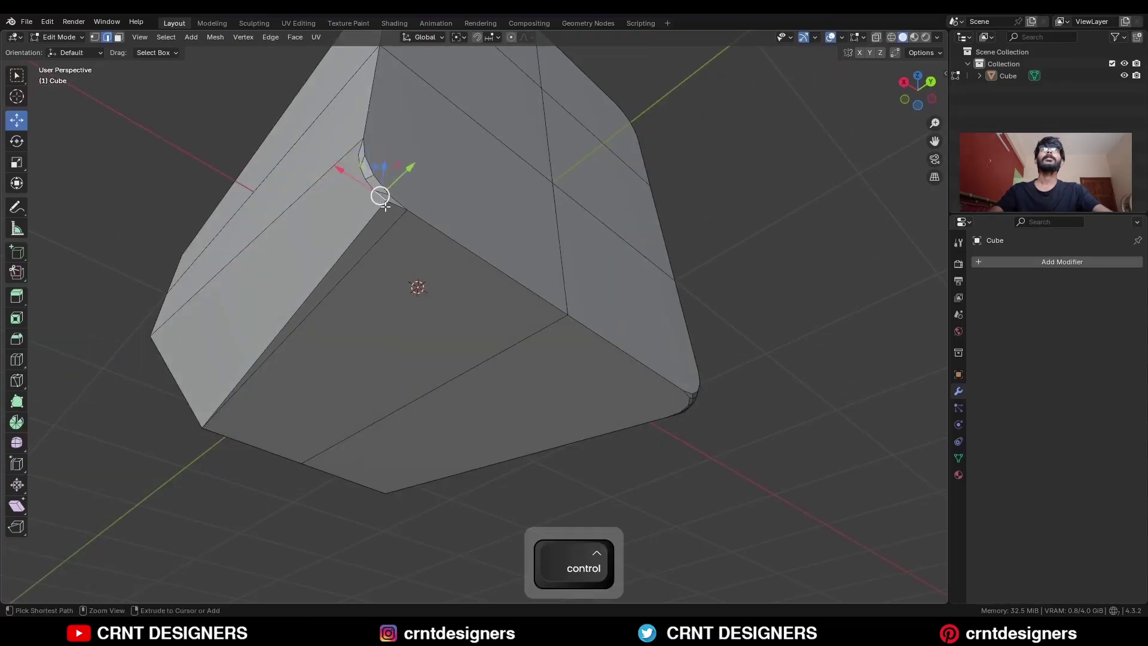
Add three loop cuts running lengthwise along the block's lower side chamfer.
middle_click_drag(380, 192, 325, 289)
key("ctrl+r")
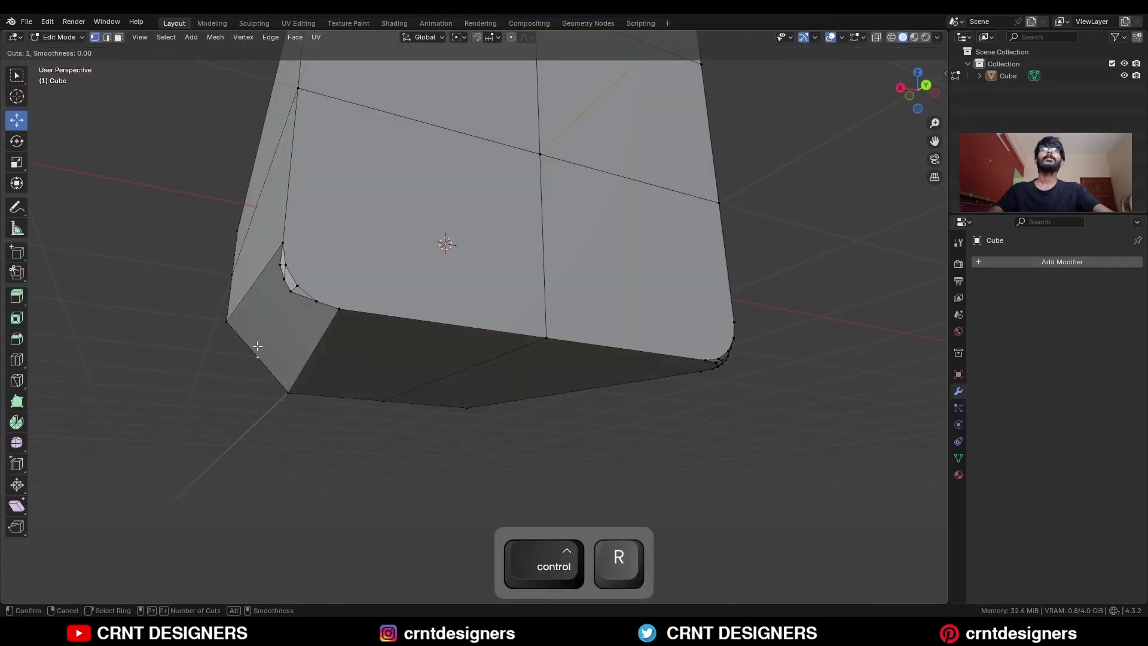
scroll(257, 346, "up", 2)
left_click(257, 346)
left_click(266, 335)
Dissolve the surplus edges where the chamfer's cuts meet the rounded rear bottom corner.
middle_click_drag(266, 335, 338, 278)
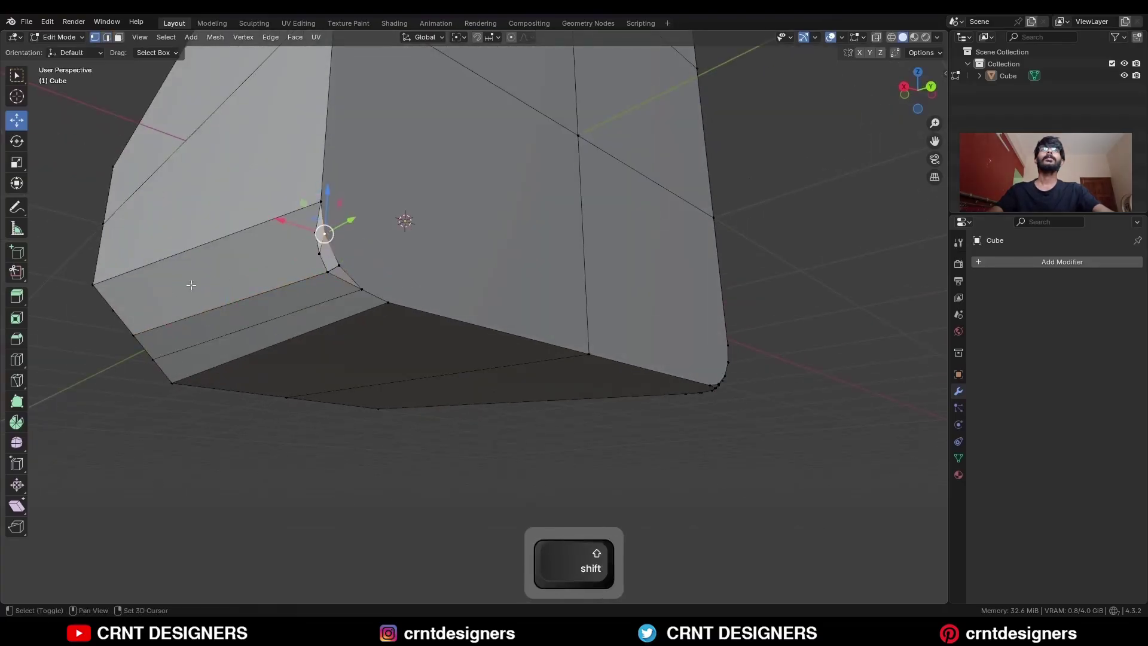
key("ctrl+x")
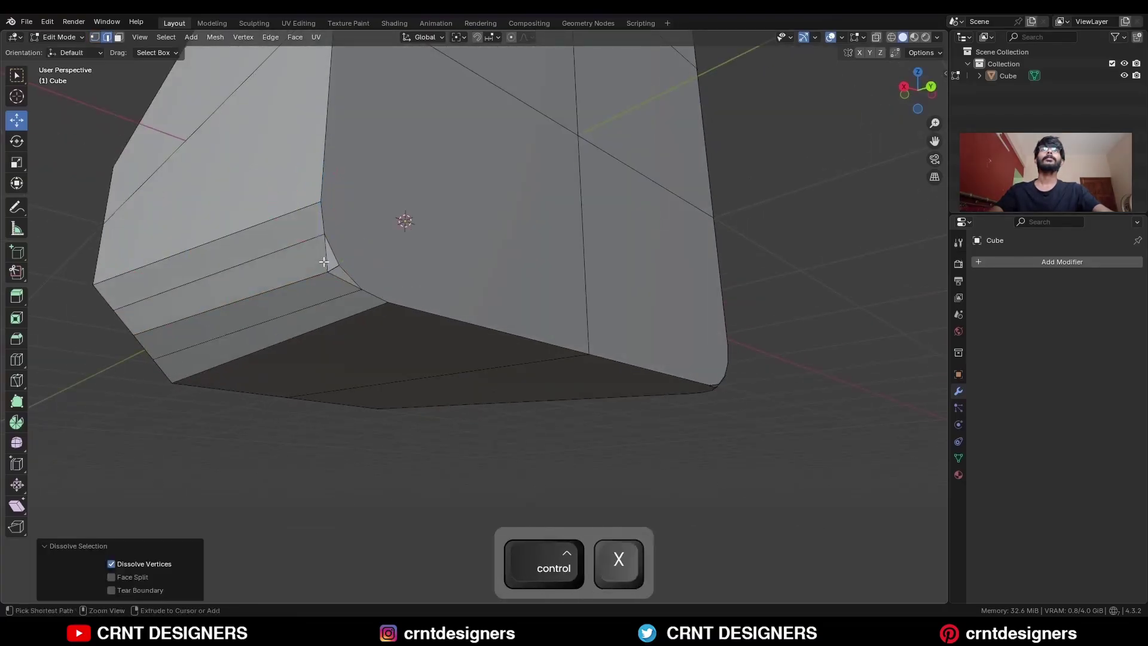
middle_click_drag(335, 279, 490, 281)
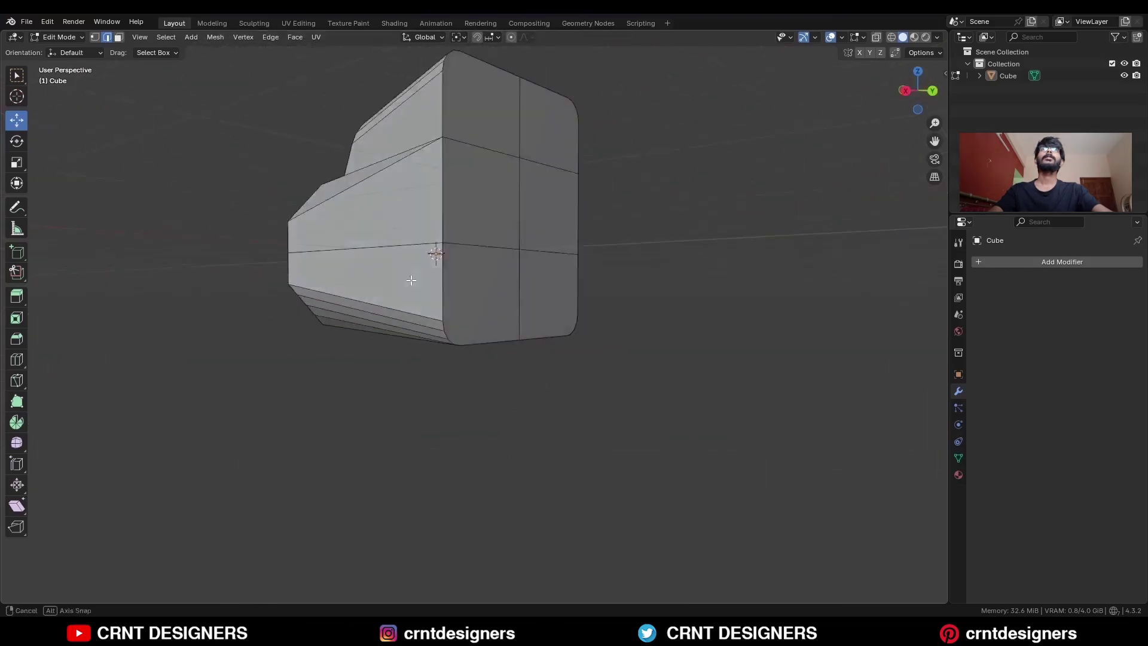
In the right view, knife-cut a straight vertical line through the whole block near its rear.
key("KP_3")
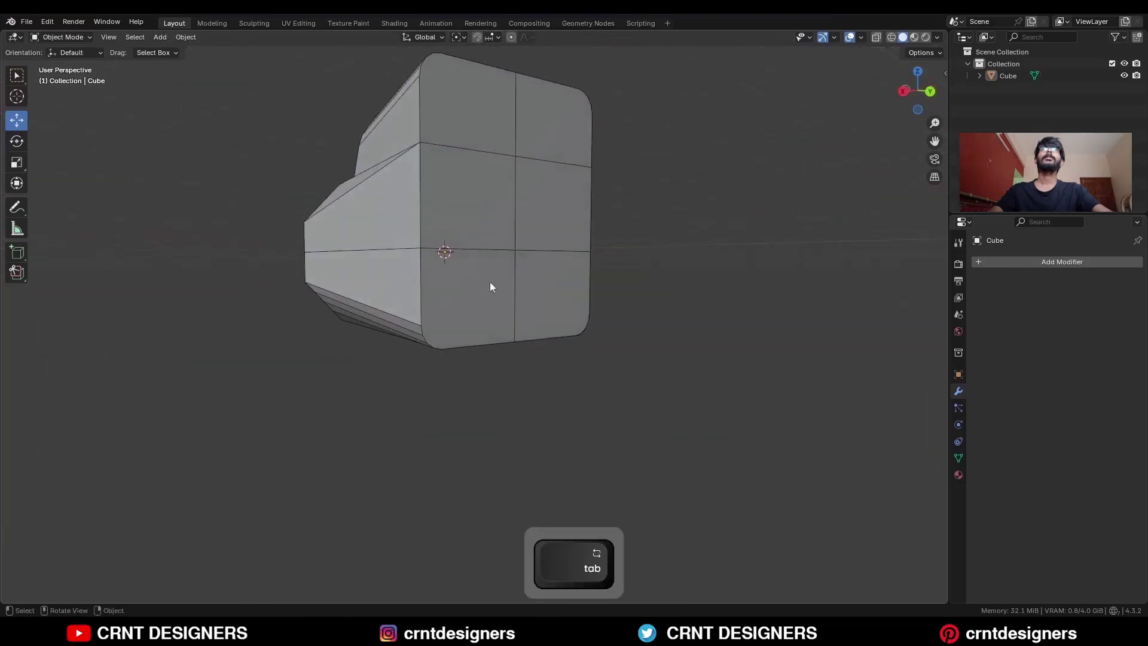
key("1")
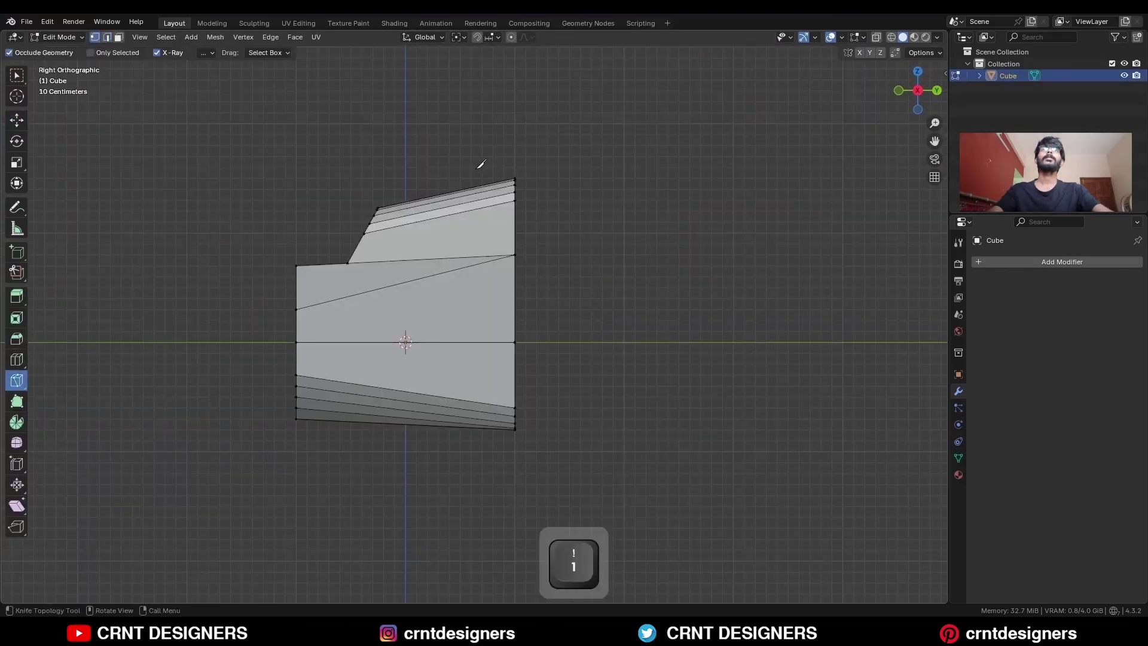
left_click(472, 170)
key("c")
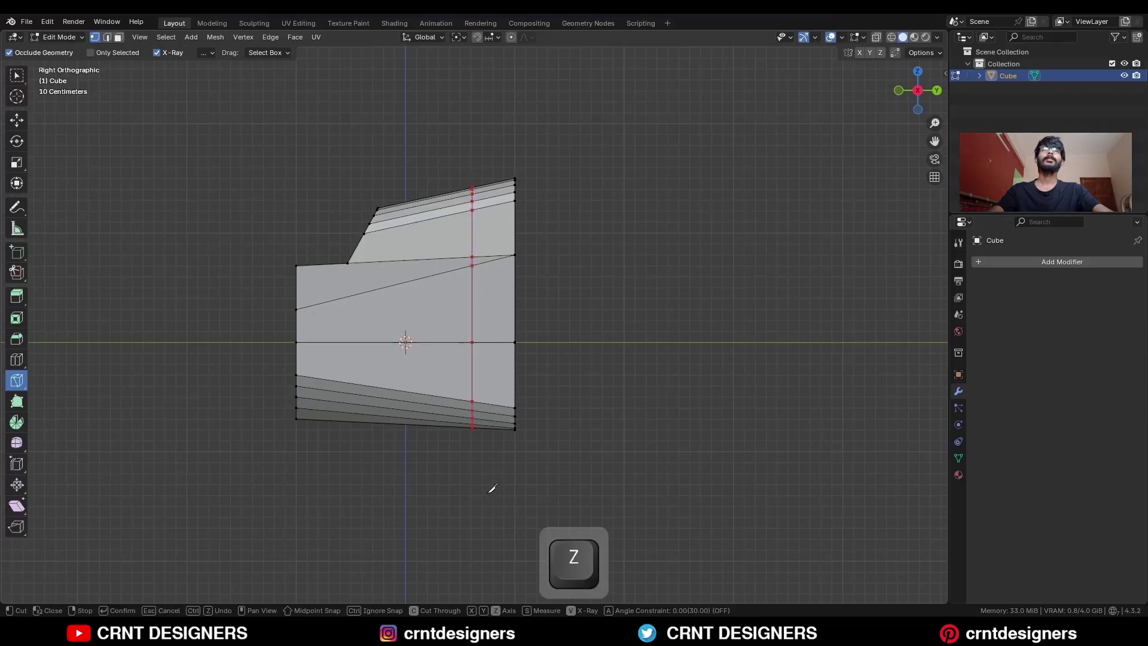
key("space")
middle_click_drag(485, 284, 505, 295)
Bevel the outline of the octagonal front face with 2 segments, shape 1.000 and a width of 0.05 m.
left_click(465, 275, "alt")
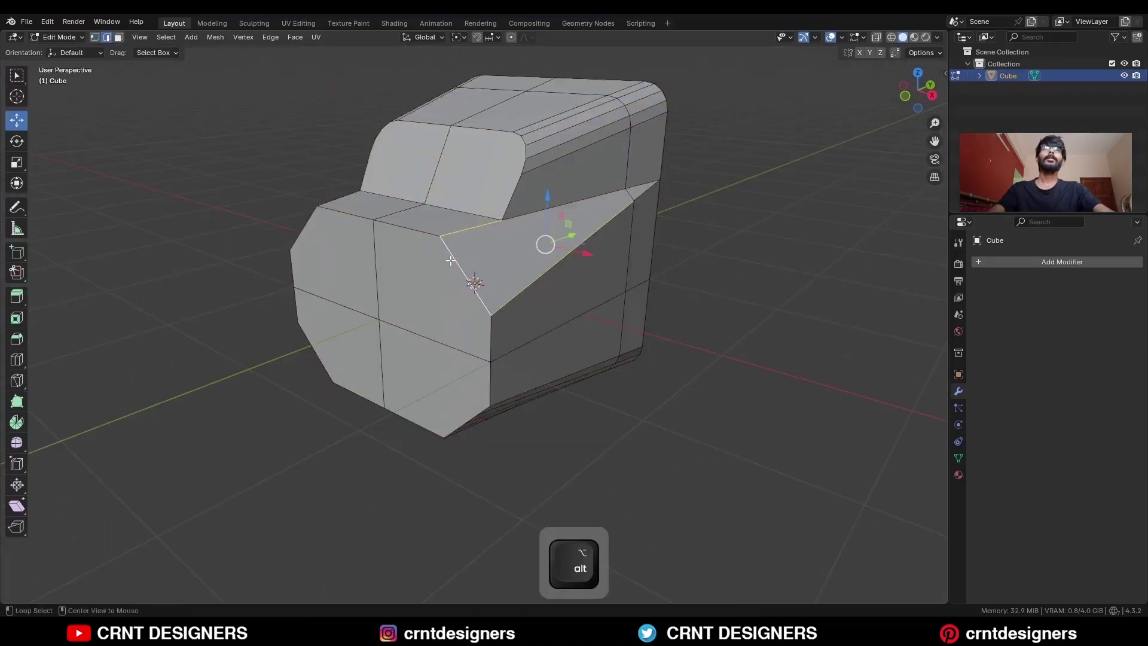
left_click(469, 281, "alt")
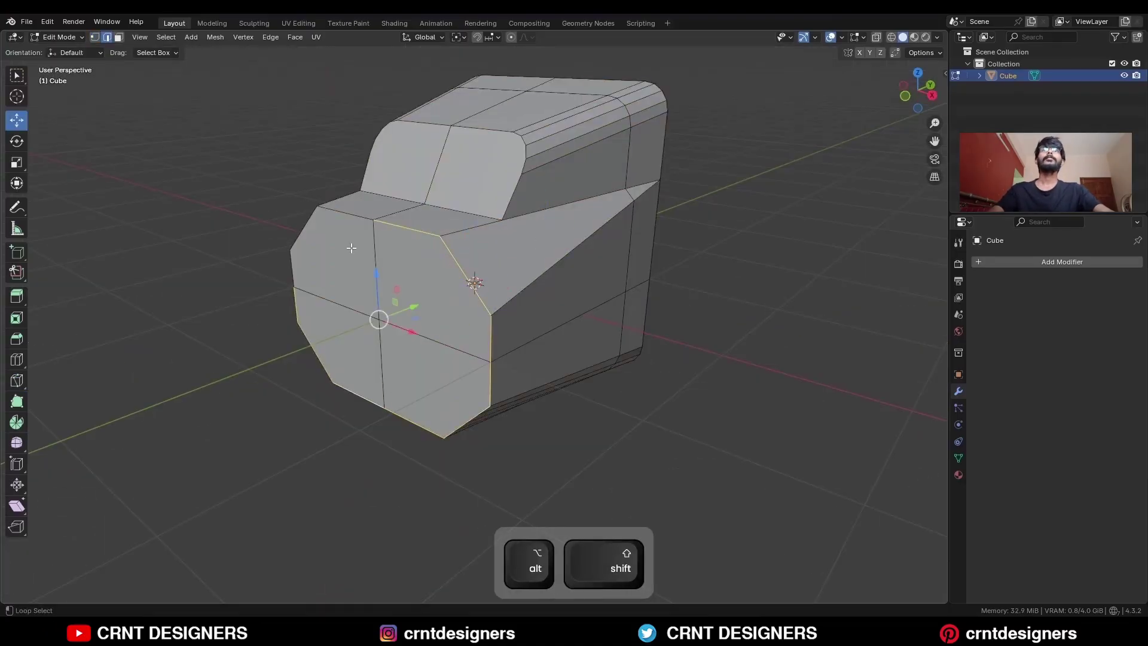
left_click(349, 217, "alt+shift")
key("ctrl+b")
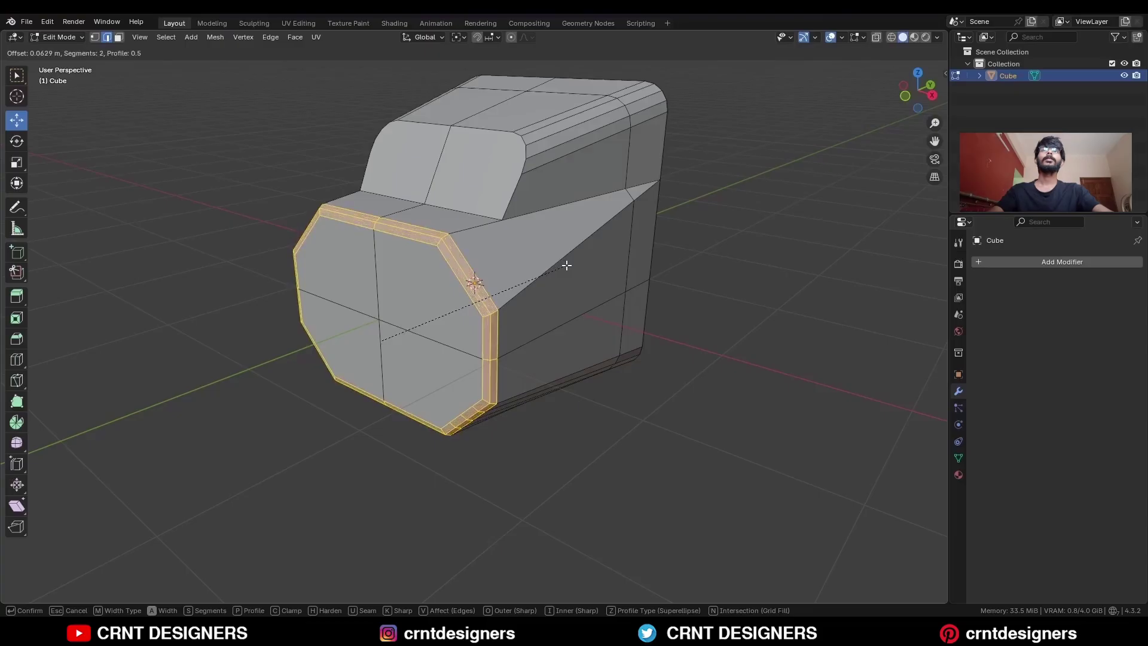
left_click(562, 266)
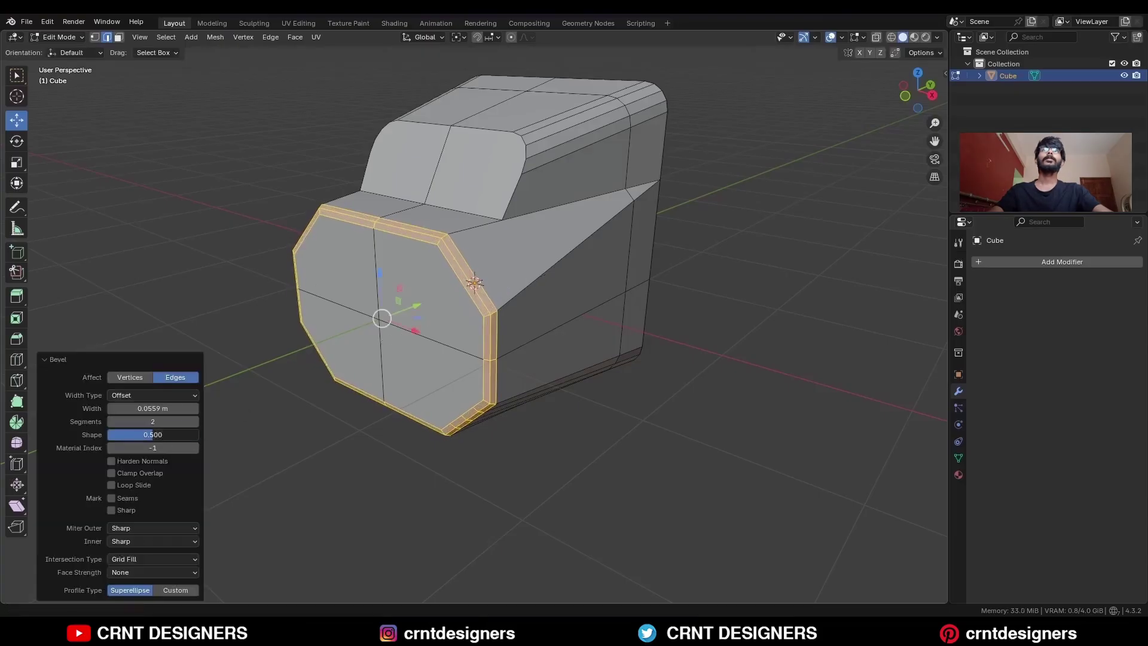
left_click_drag(153, 435, 198, 434)
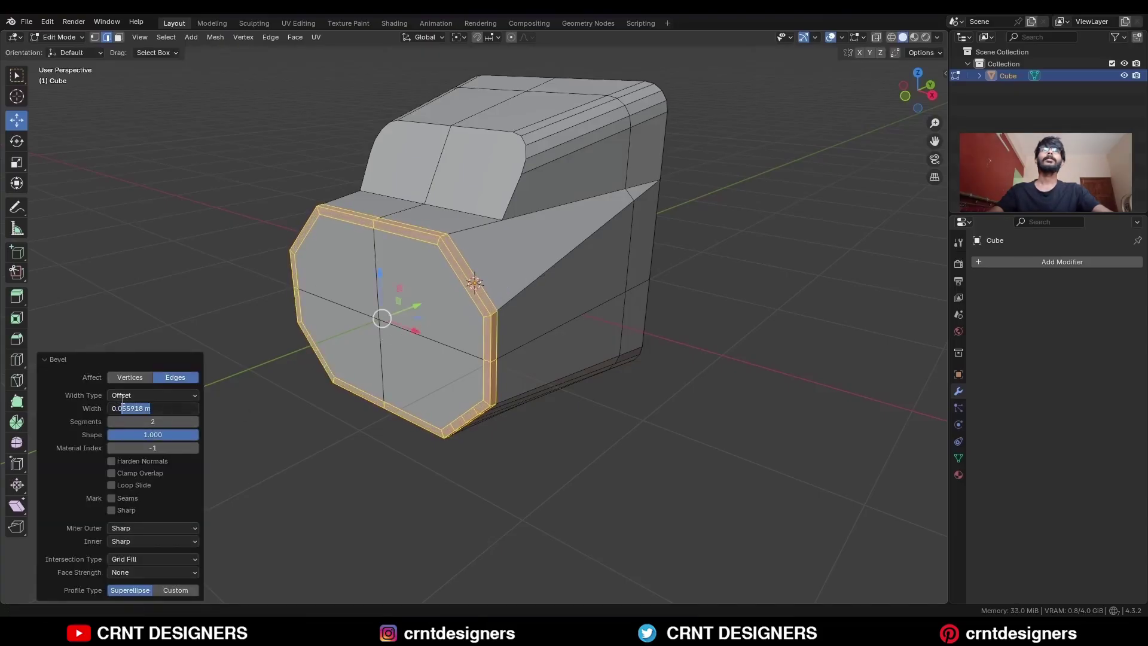
type("5")
left_click(78, 418)
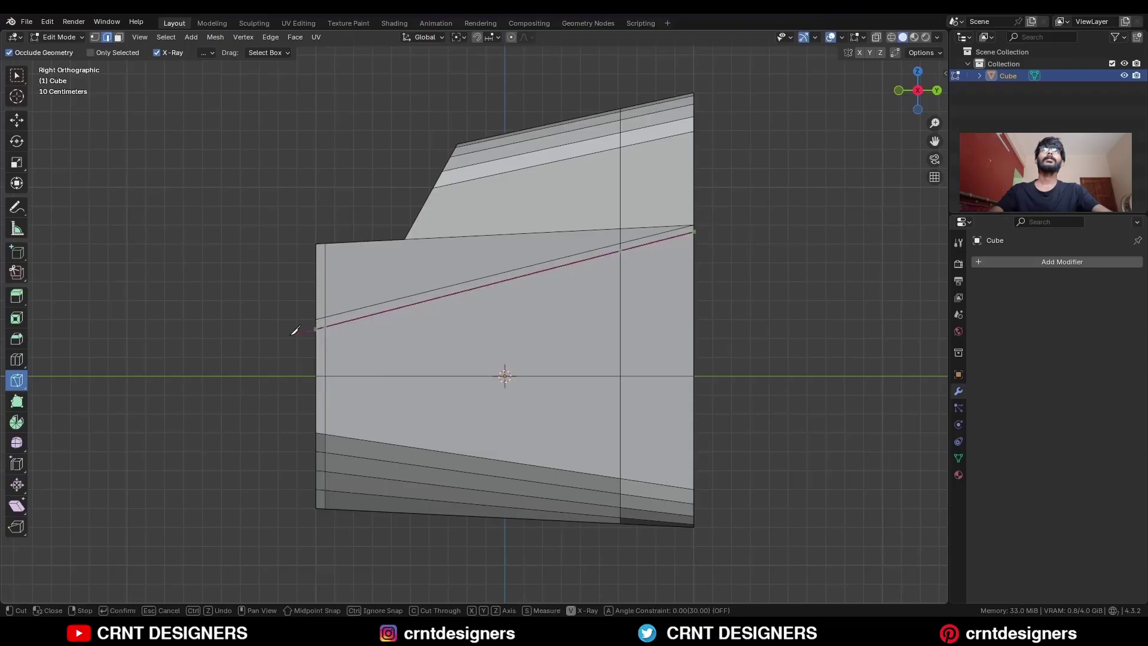
In the right view, knife-cut support lines just below the sloped side chamfer and just above the raised section's base edge.
left_click(282, 333)
key("space")
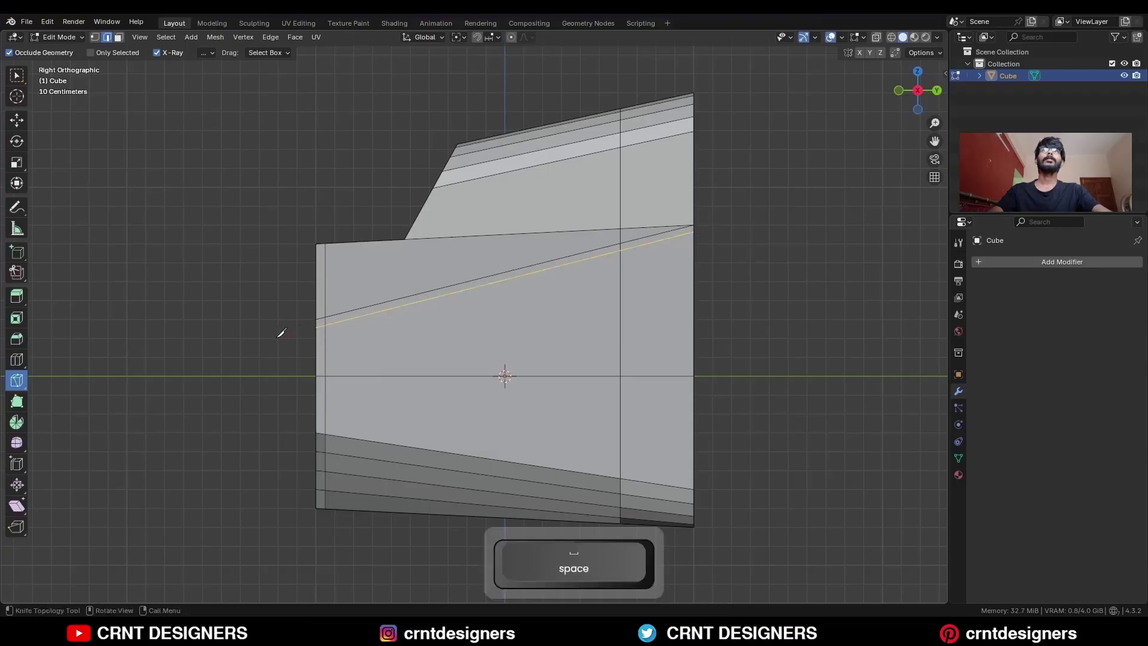
left_click(408, 232)
left_click(709, 214)
key("space")
middle_click_drag(604, 227, 711, 251)
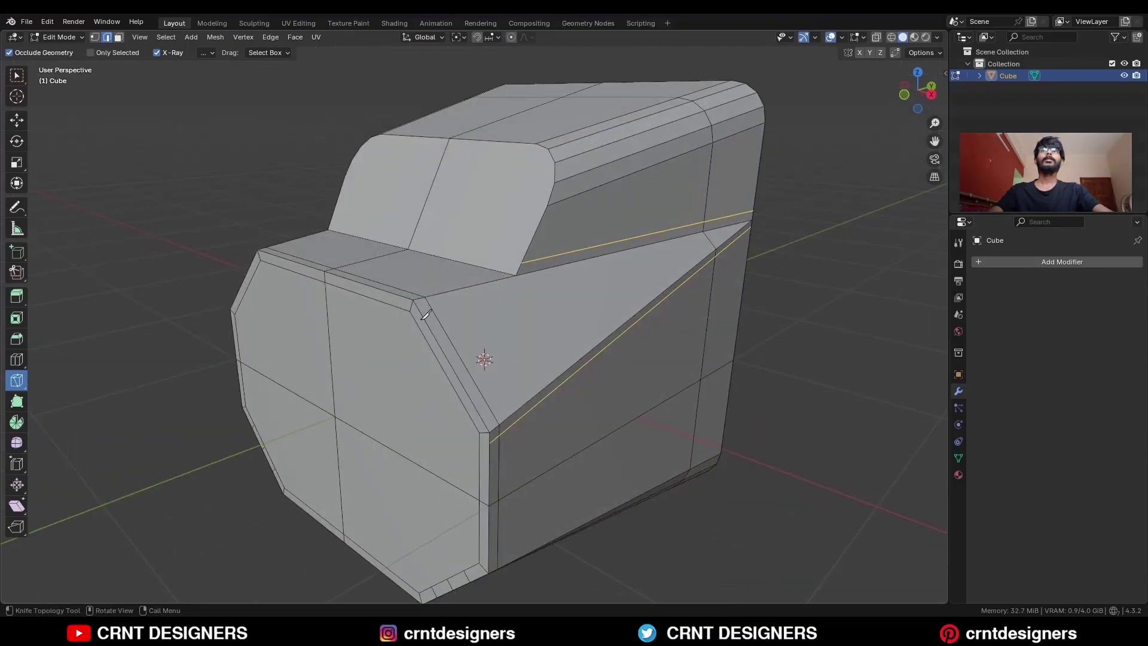
Knife-cut support lines on the triangular side chamfer, parallel to its upper and lower edges.
left_click(743, 228)
key("Return")
left_click(484, 422)
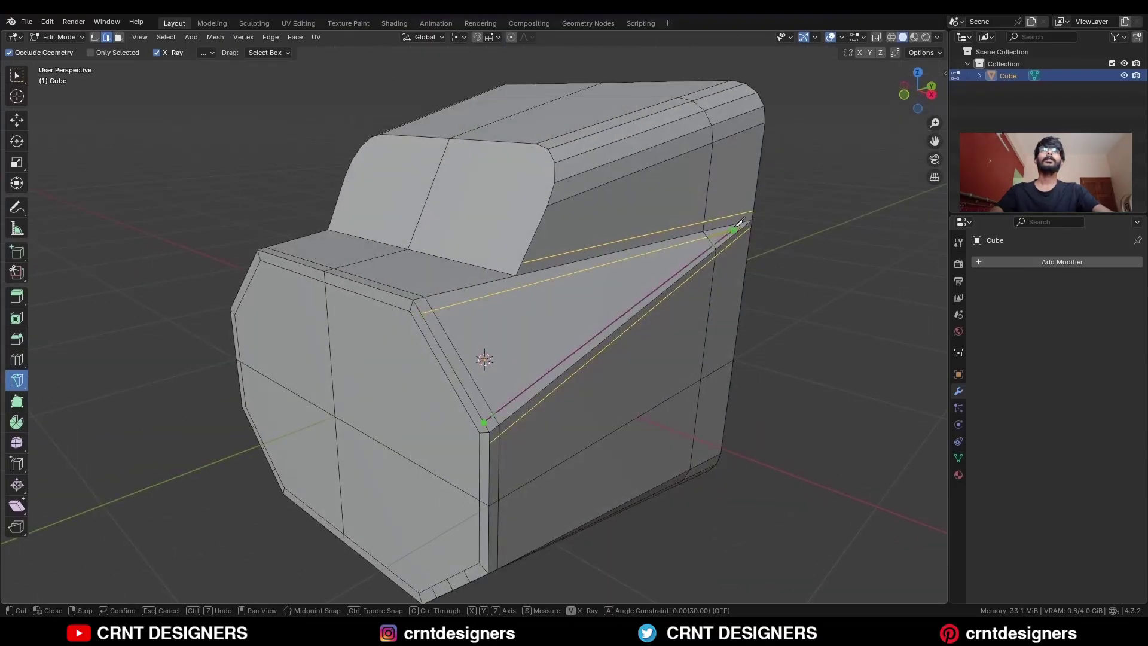
left_click(738, 223)
key("space")
Inset the two front faces of the raised section.
middle_click_drag(488, 408, 535, 436)
key("w")
key("3")
left_click_drag(500, 214, 418, 235)
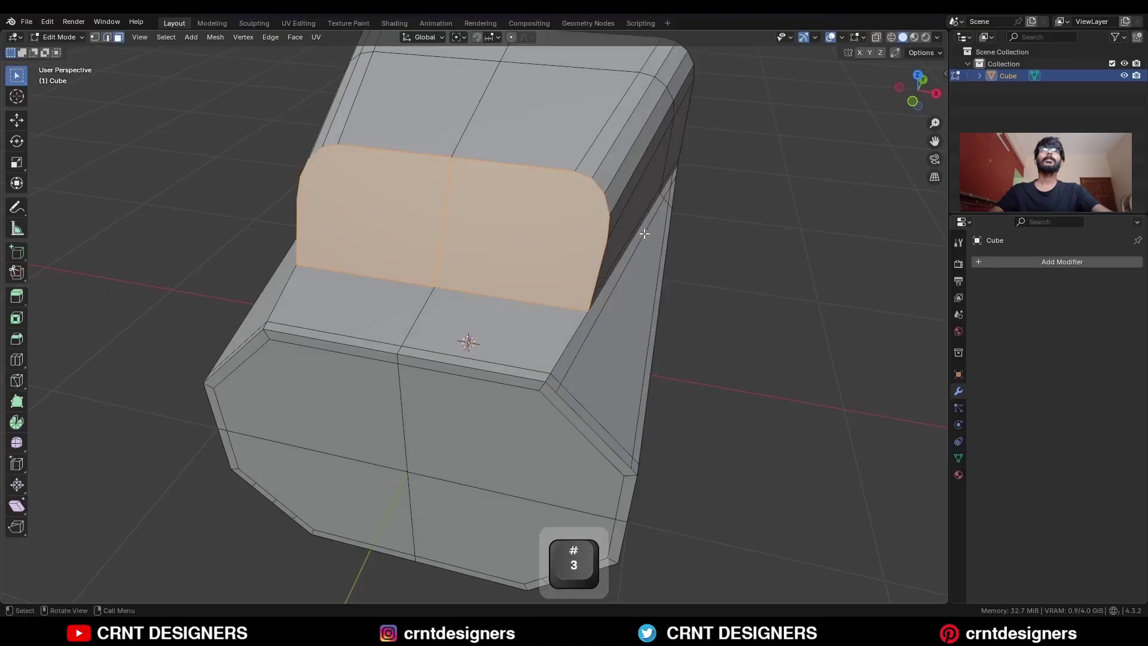
key("i")
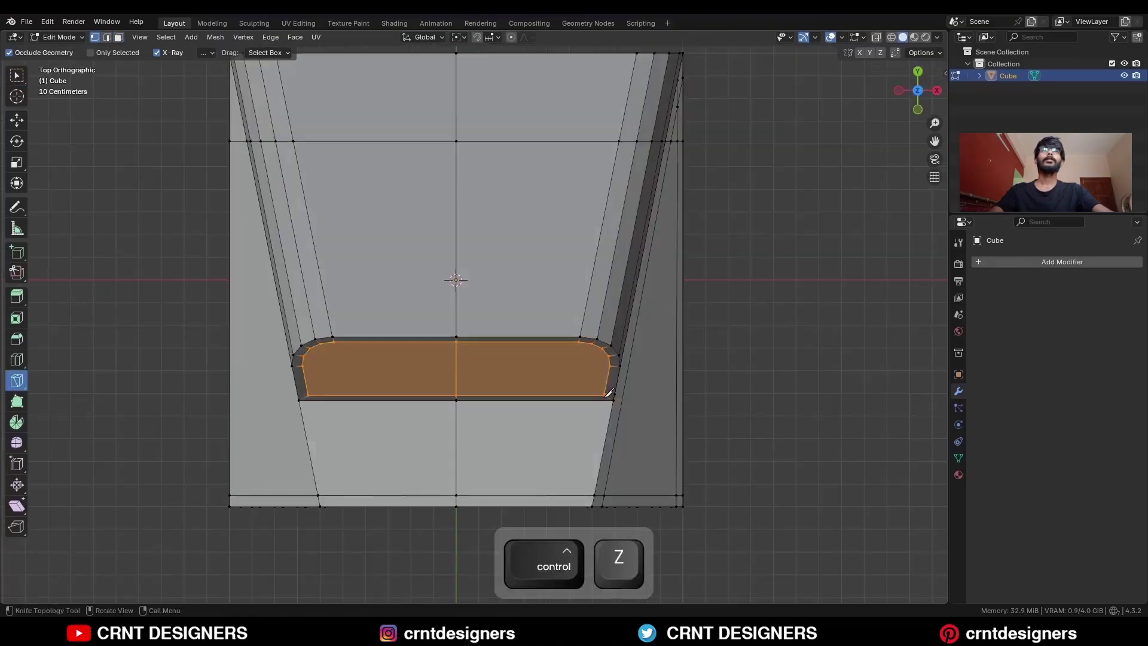
Knife-cut from the inset's lower corner along the ledge's side edge to the front, and dissolve the inset's bottom edge.
left_click(603, 395)
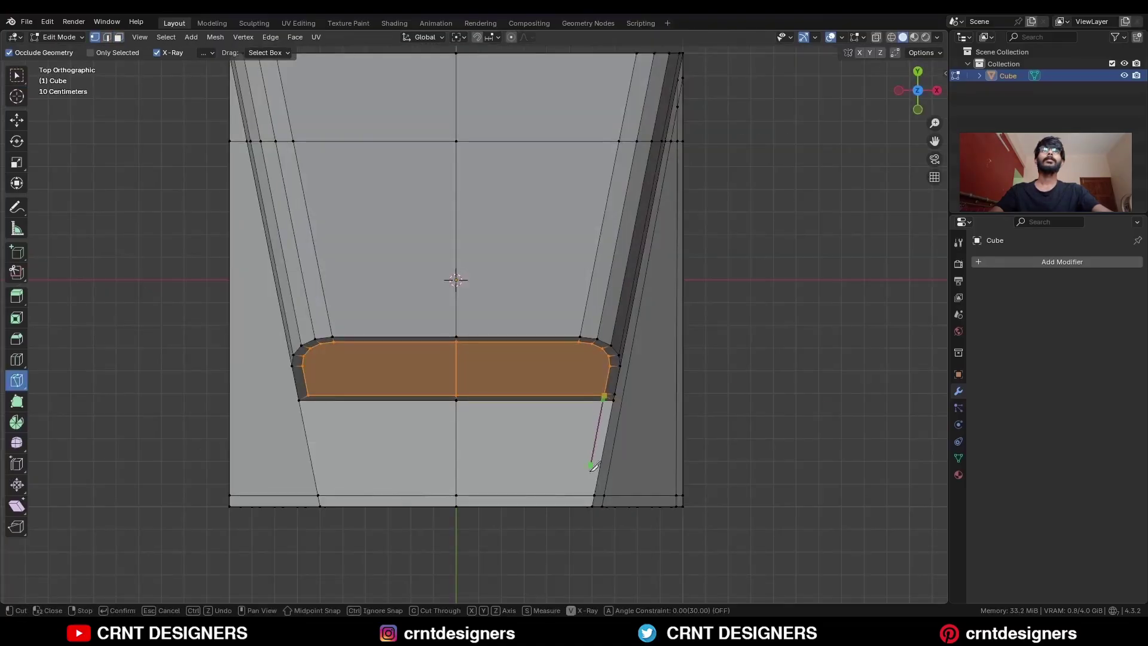
key("space")
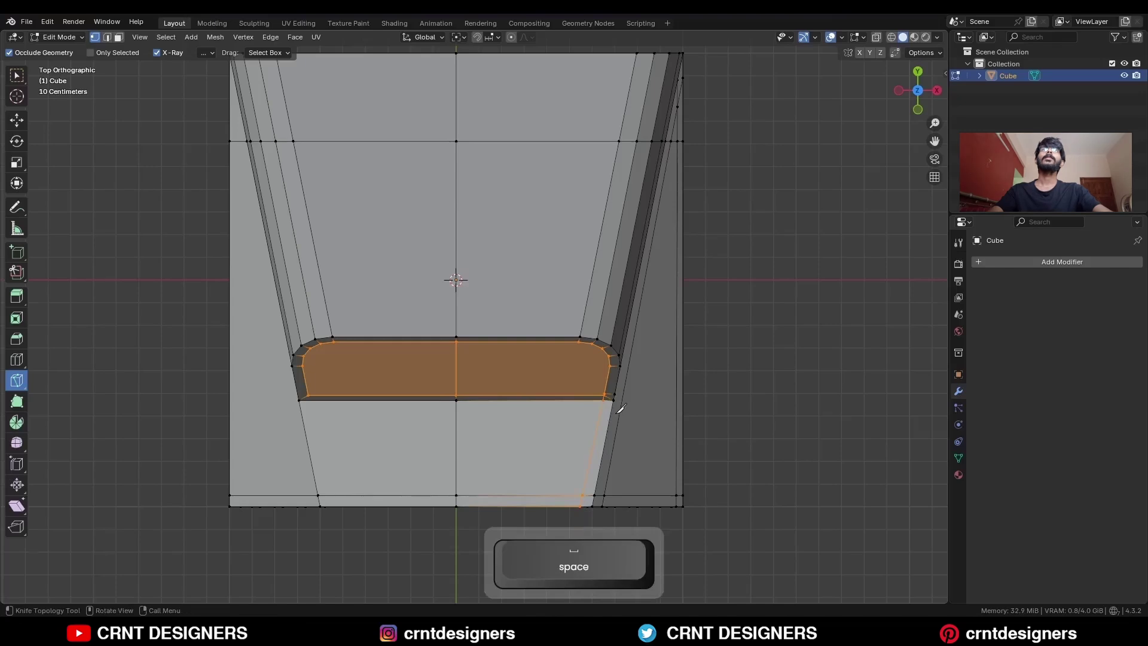
middle_click_drag(620, 409, 608, 328)
key("2")
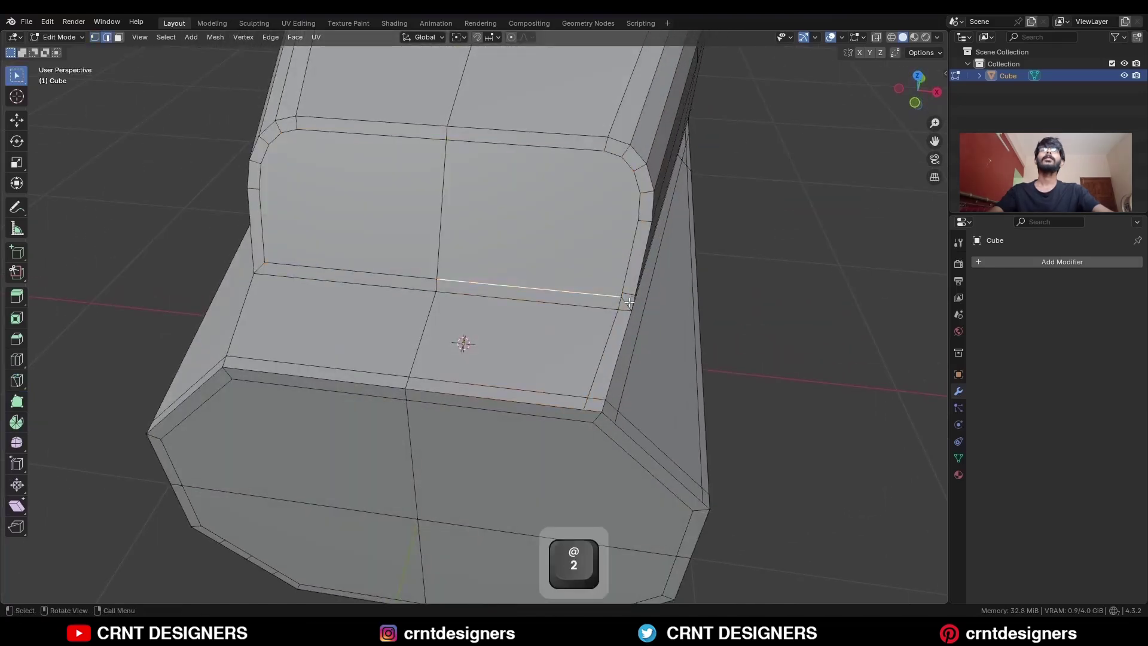
key("ctrl+x")
Connect the ledge cut to the front face's inner upper corner vertex and dissolve the surplus edges at that corner.
key("1")
middle_click_drag(629, 303, 551, 271)
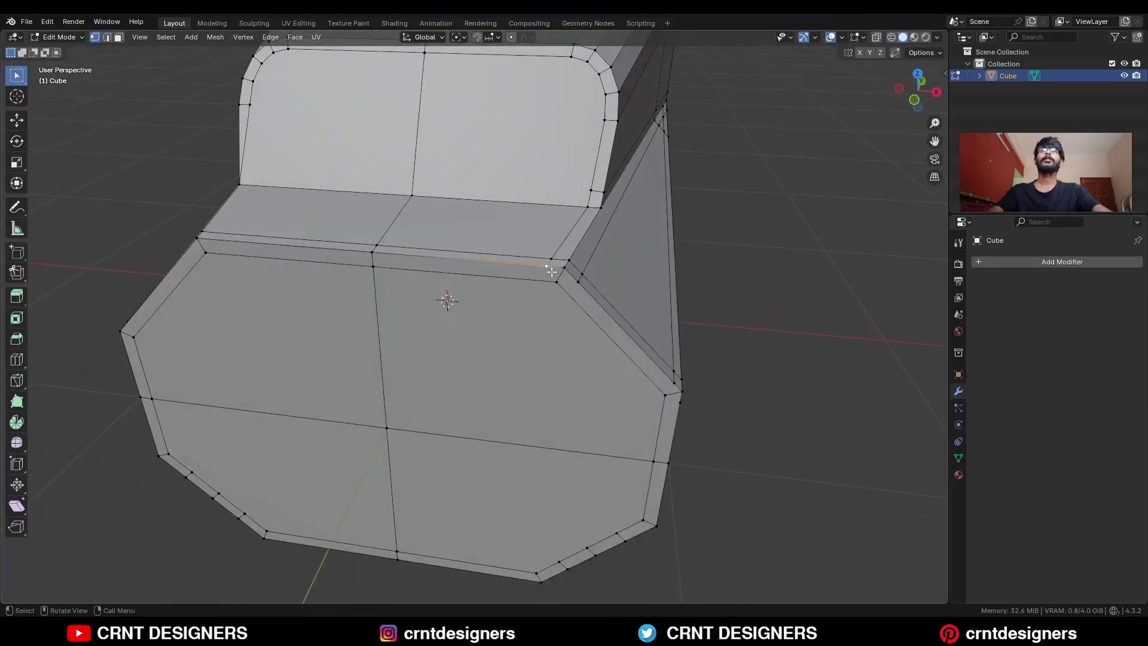
left_click(557, 281, "shift")
key("j")
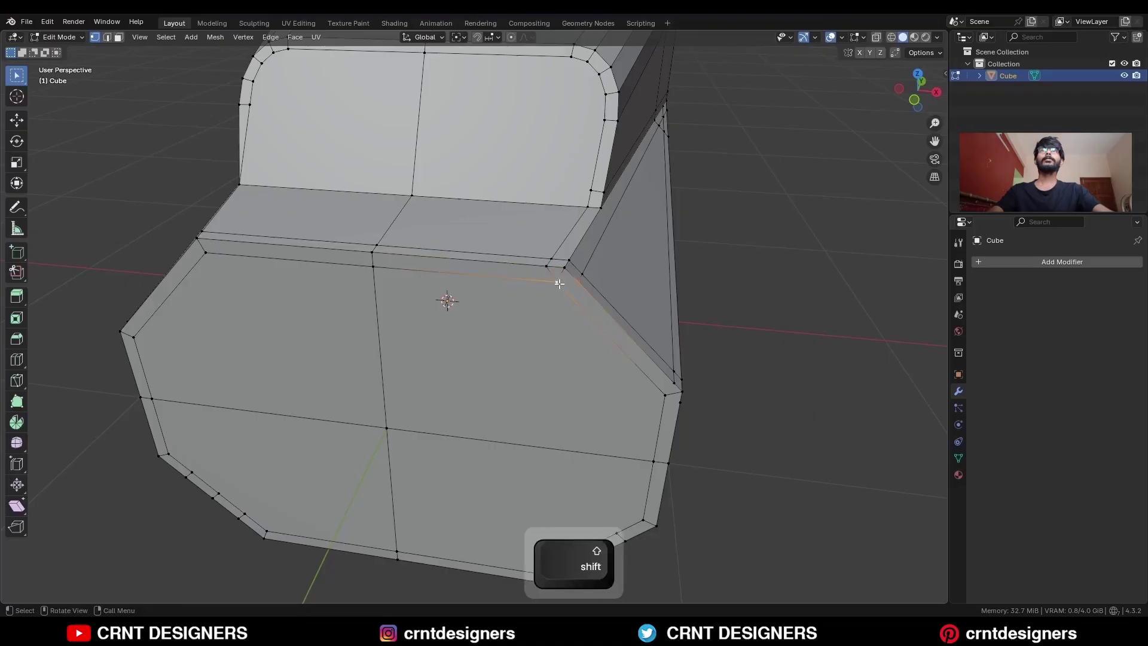
key("2")
key("ctrl+x")
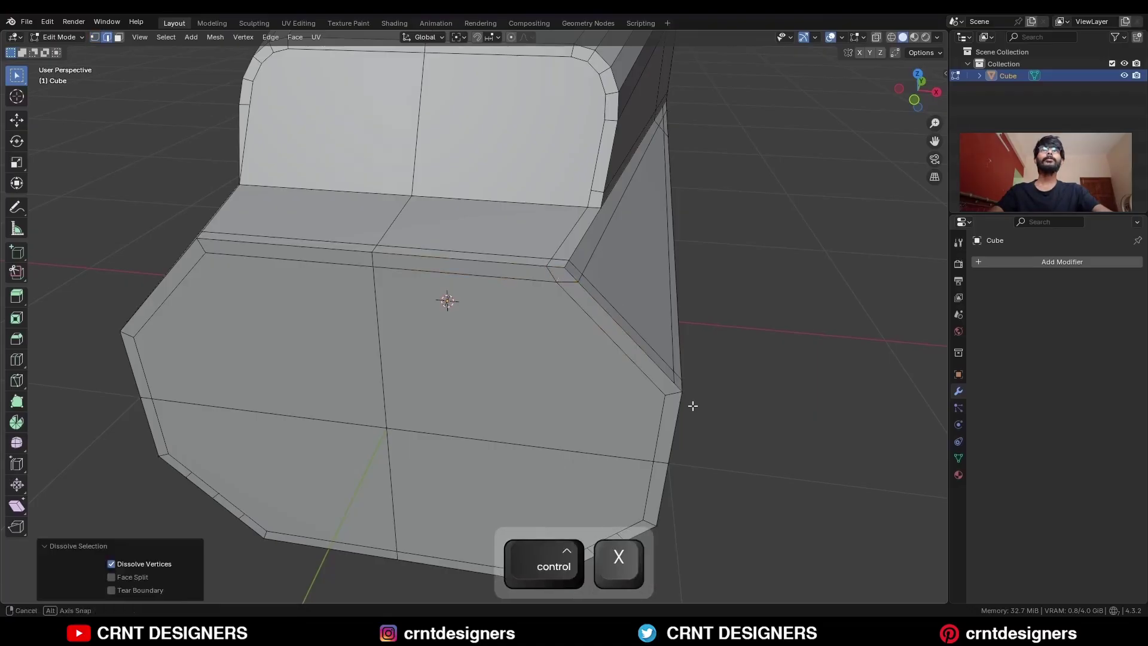
Add a horizontal loop cut to the block's side and slide it close to the lower chamfer's upper edge.
middle_click_drag(692, 405, 479, 374)
scroll(615, 359, "down", 2)
key("ctrl+r")
left_click(615, 359)
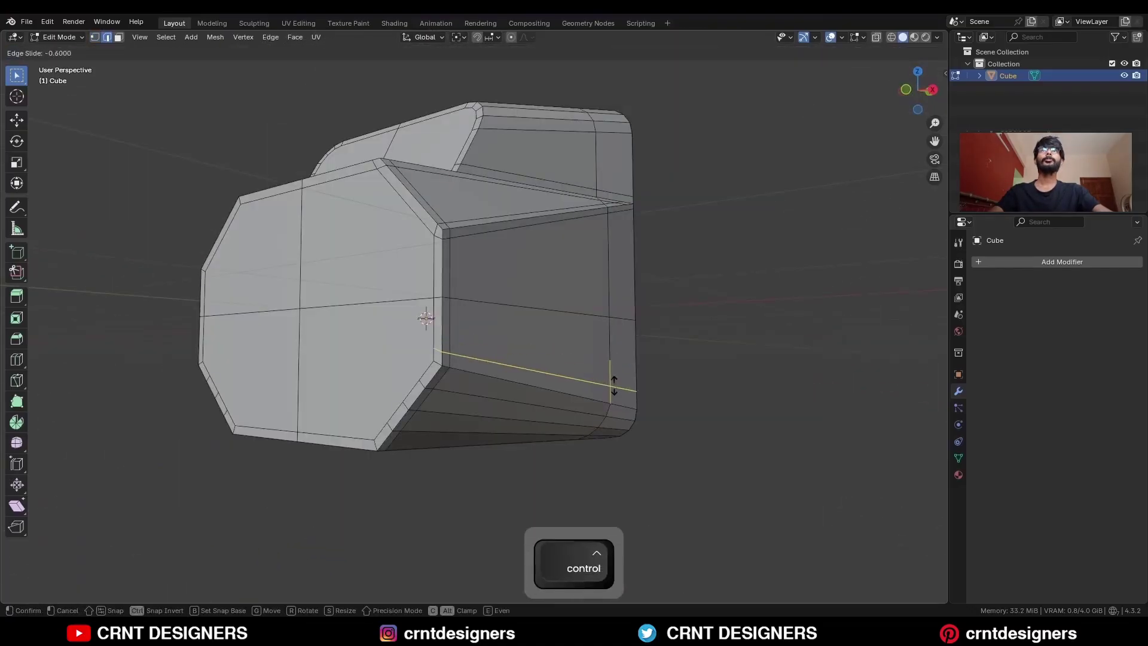
left_click(614, 385)
Slide the short edge on the front border of the lower chamfer up towards the side corner.
key("2")
left_click(426, 337, "ctrl+shift")
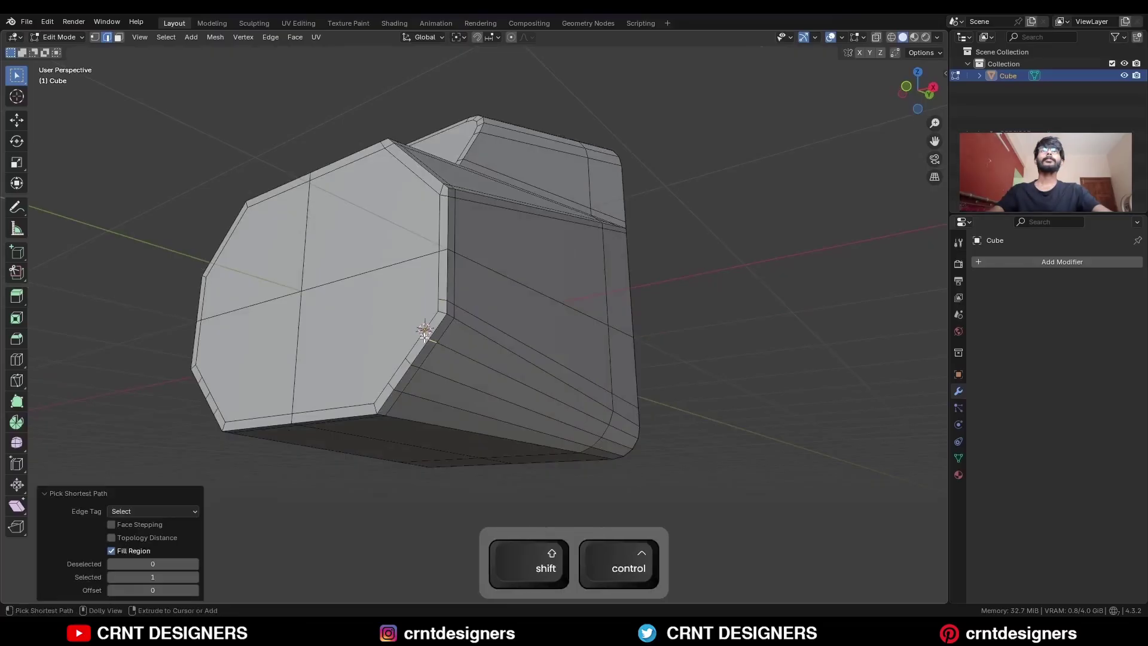
key("g")
key("g")
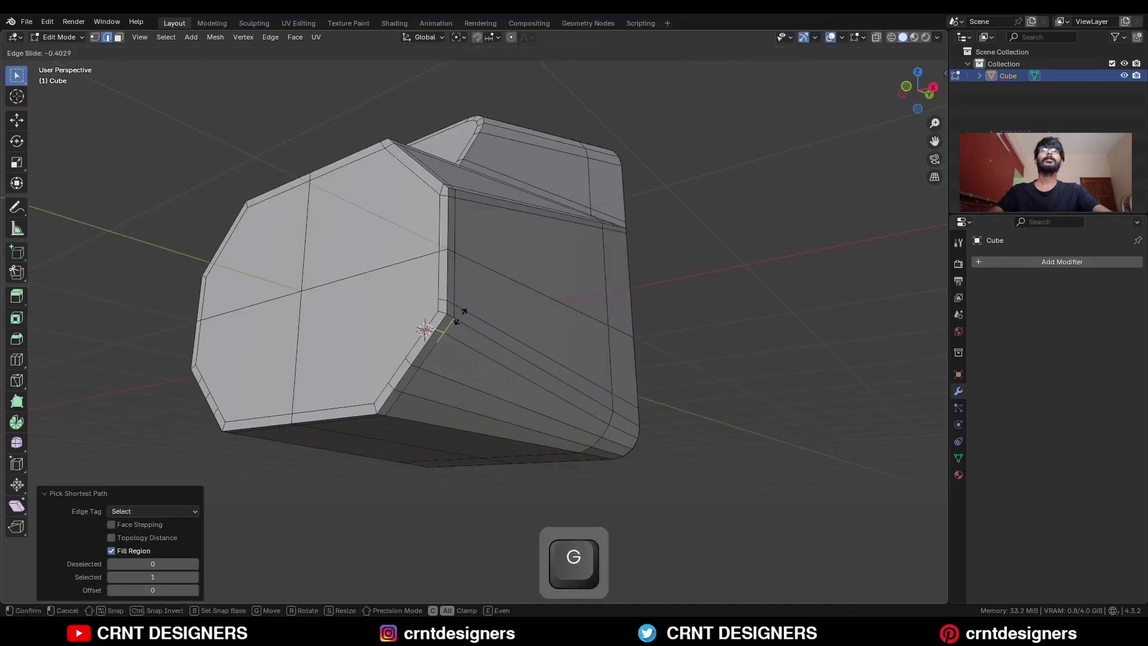
Merge the two selected inner border vertices at the front face's lower side corner.
key("1")
left_click(392, 315)
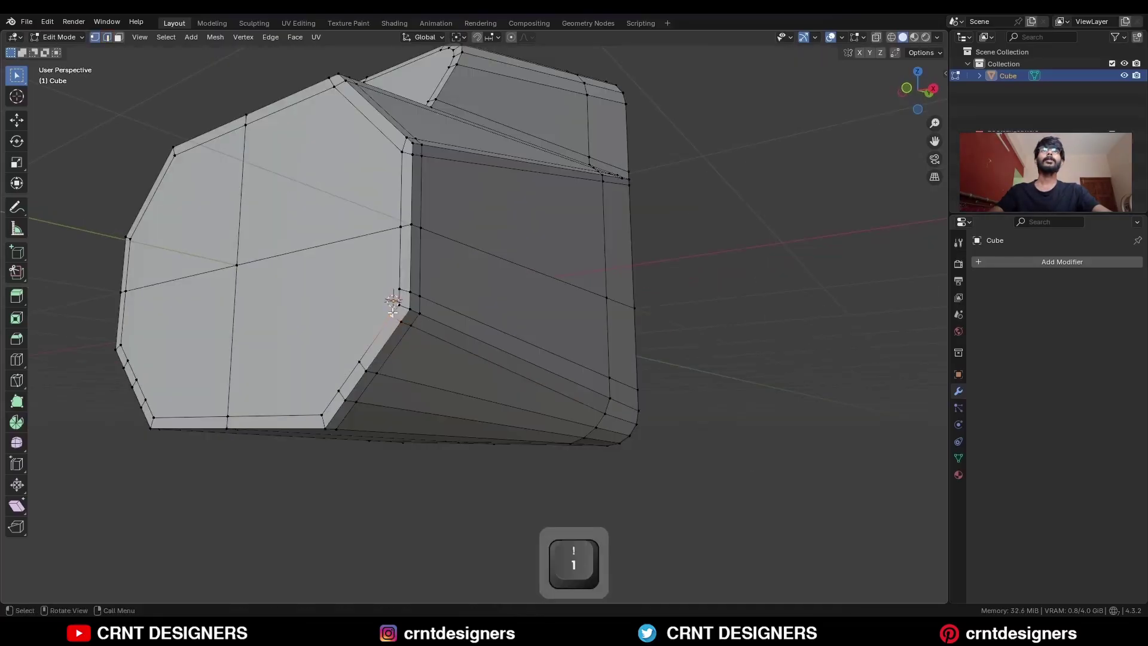
left_click(398, 289, "shift")
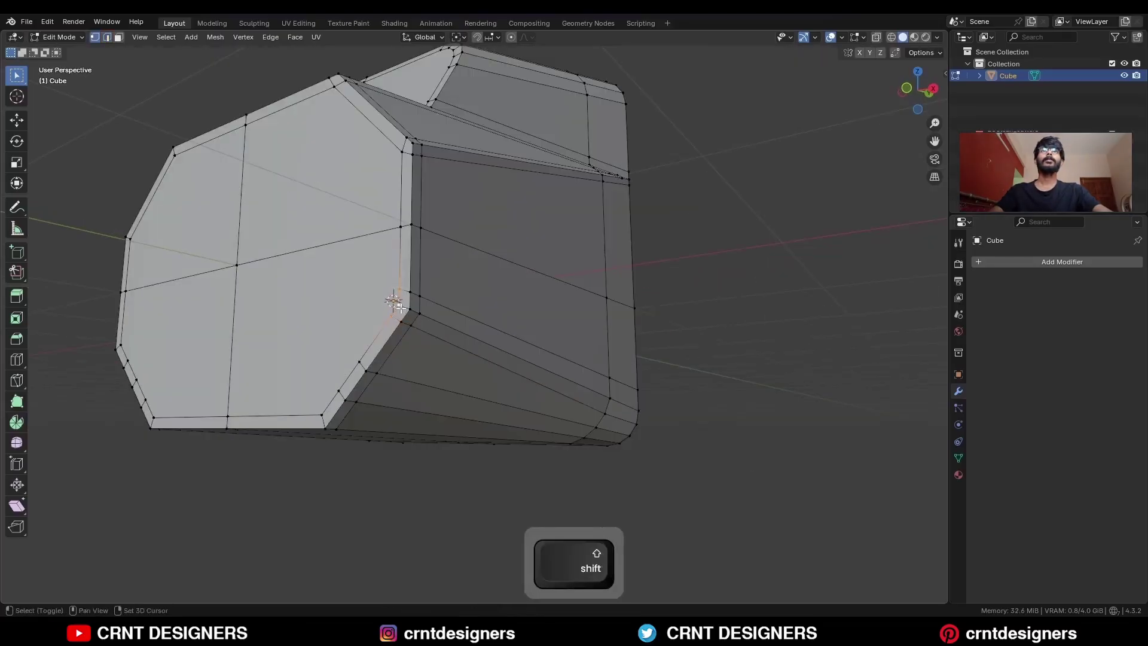
key("m")
left_click(401, 307)
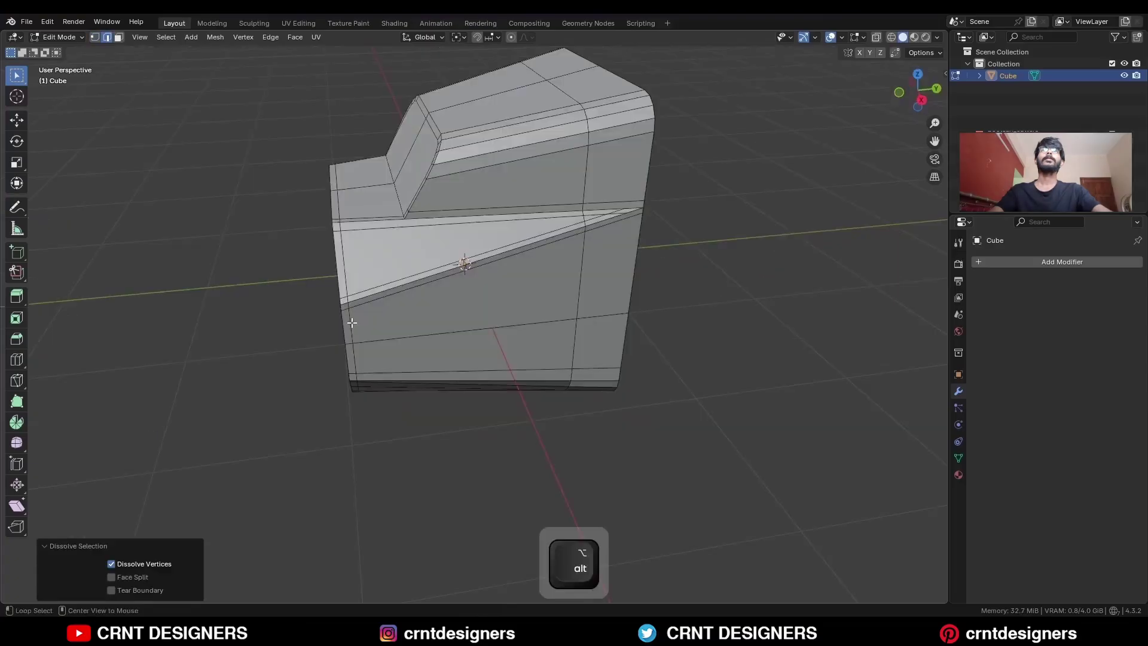
Dissolve the vertical support edge loop on the block's sides just behind the front face.
left_click(351, 326, "alt")
middle_click_drag(393, 335, 494, 300)
key("ctrl+x")
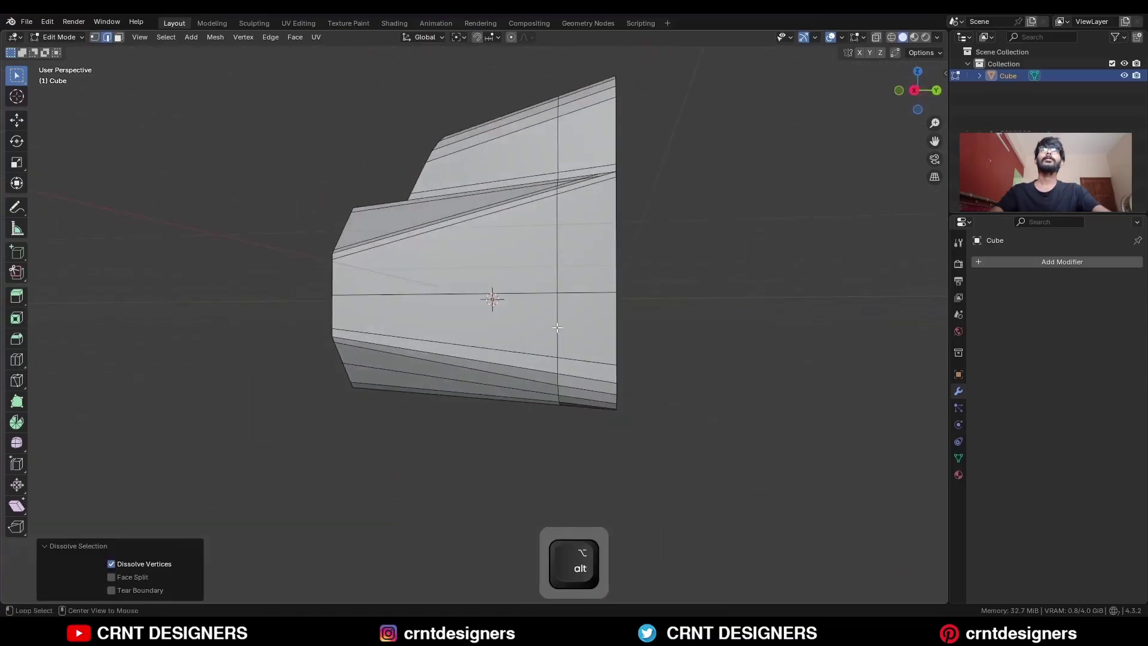
Dissolve the vertical edge loop around the rear part of the block.
left_click(560, 318, "alt")
middle_click_drag(600, 348, 546, 327)
key("ctrl+x")
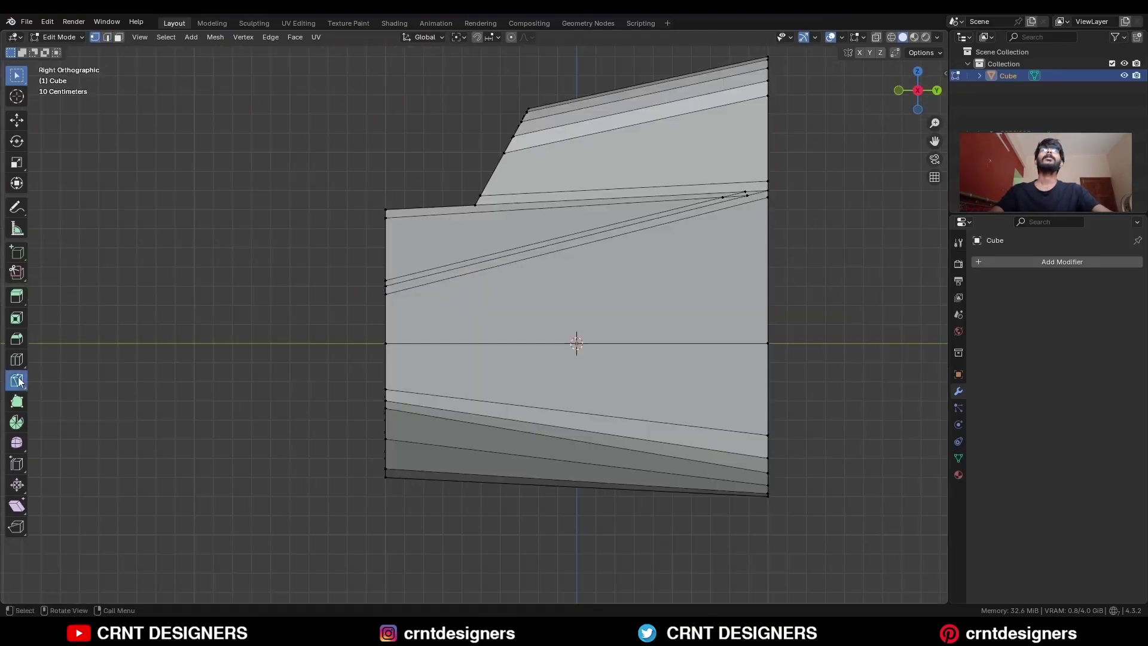
In the right view, knife-cut vertically through the whole block at the rearmost vertex of the side chamfer's support lines.
left_click(19, 381)
middle_click_drag(571, 241, 422, 352, "shift")
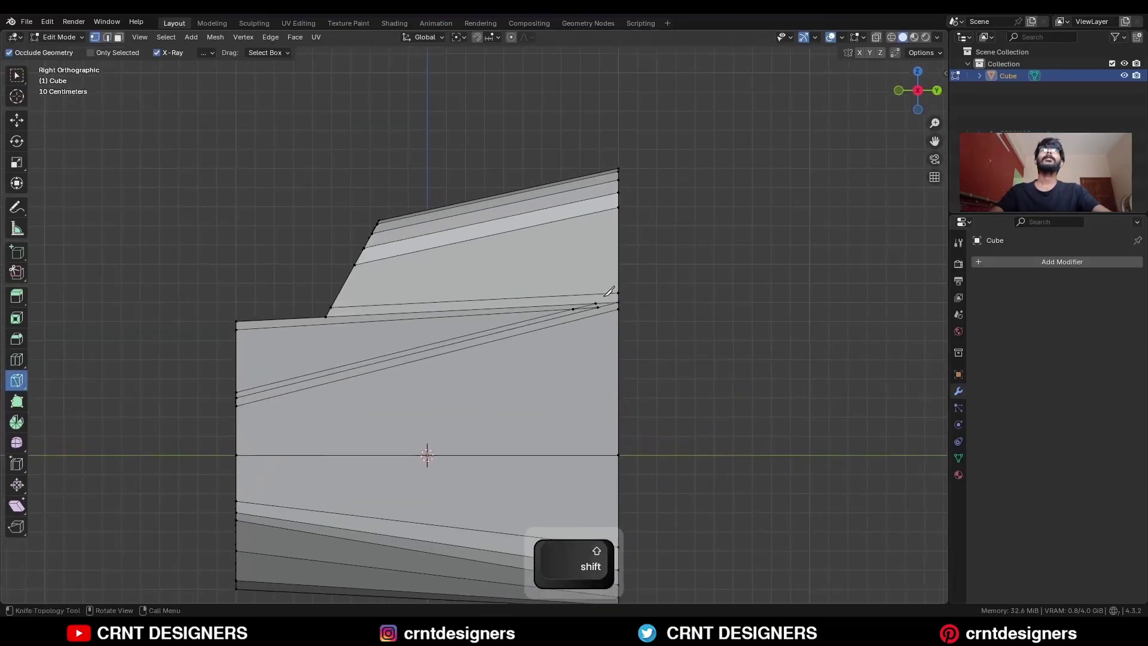
left_click(597, 303)
key("c")
key("space")
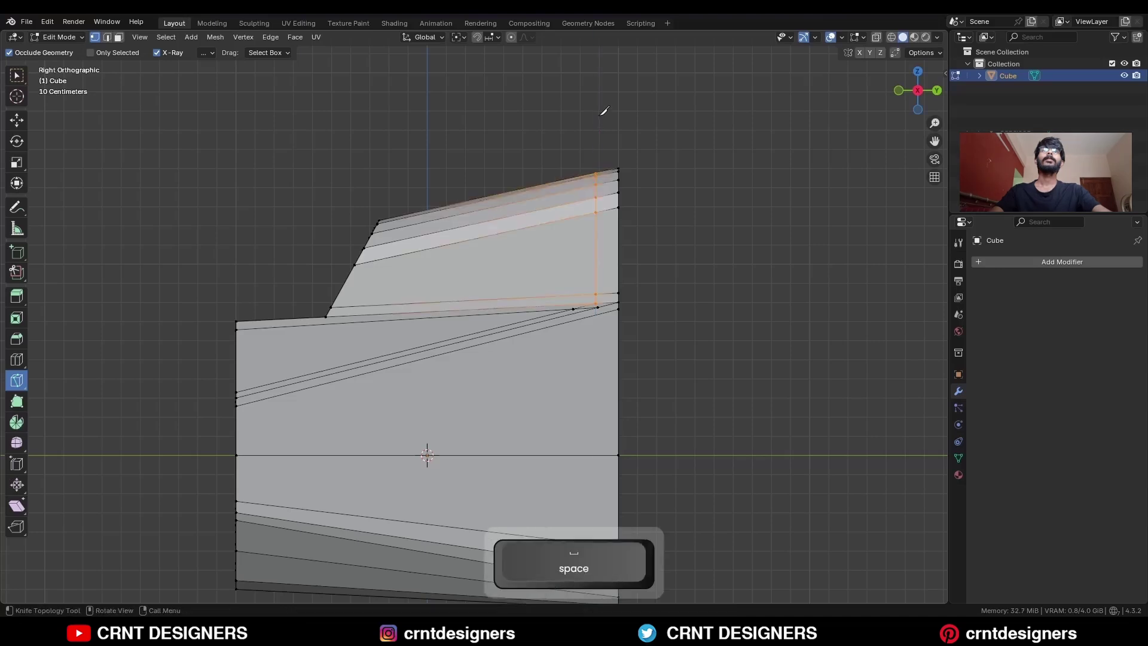
scroll(562, 380, "down", 4)
key("z")
key("space")
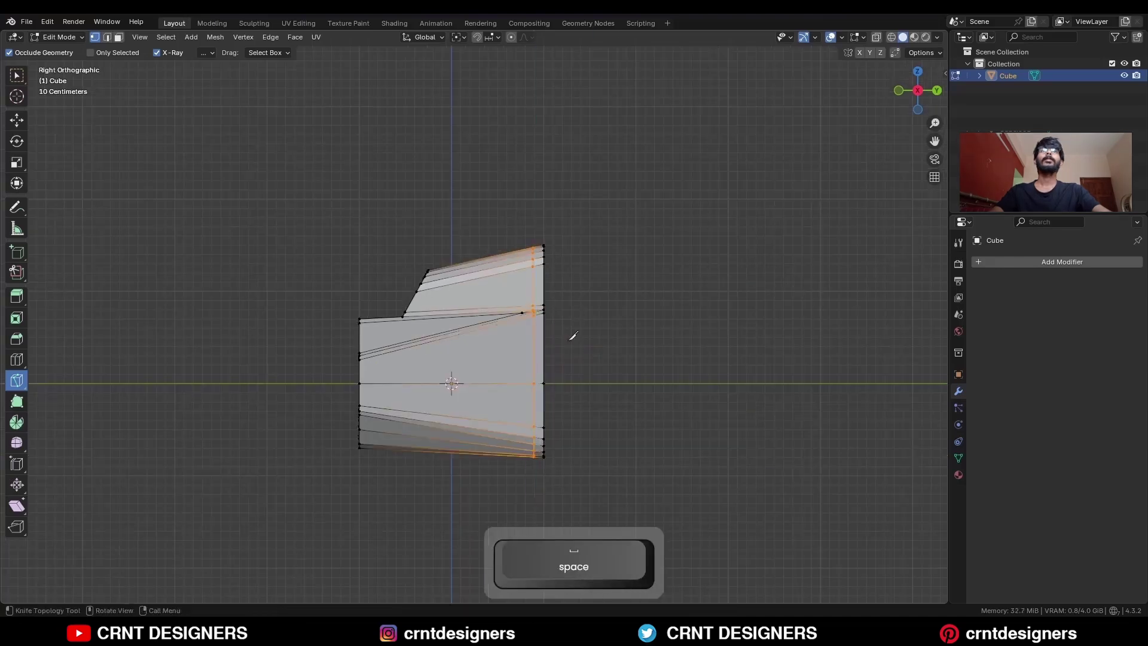
Knife-cut two horizontal lines across the rear face from the side edge's support vertices to the centre line.
middle_click_drag(572, 333, 464, 372)
scroll(448, 291, "up", 5)
left_click(440, 297)
key("x")
left_click(664, 278)
key("space")
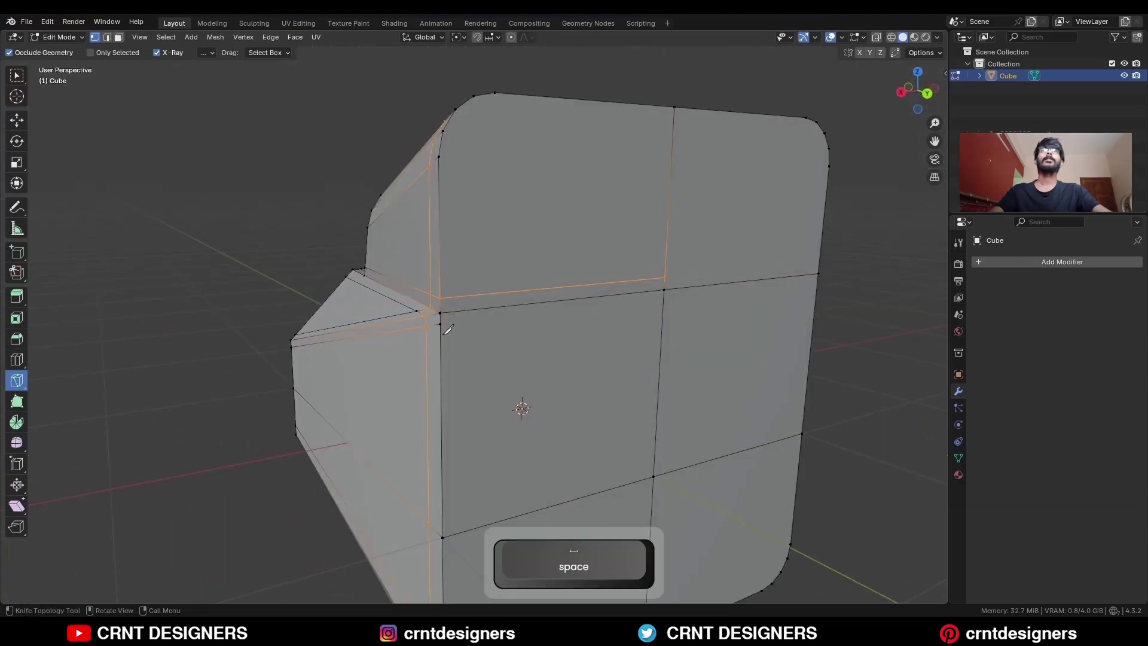
left_click(440, 323)
key("x")
left_click(664, 299)
key("space")
In the right view, knife-cut vertically through the block from the foot of the raised section's slope.
key("KP_3")
left_click(449, 206)
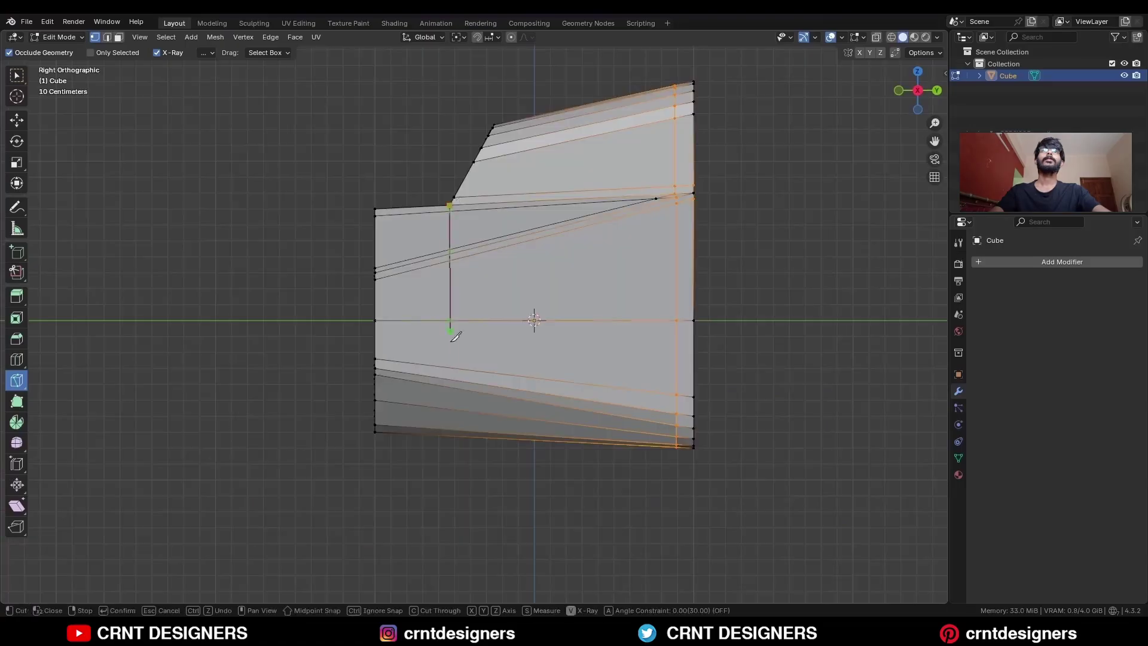
left_click(458, 489)
key("space")
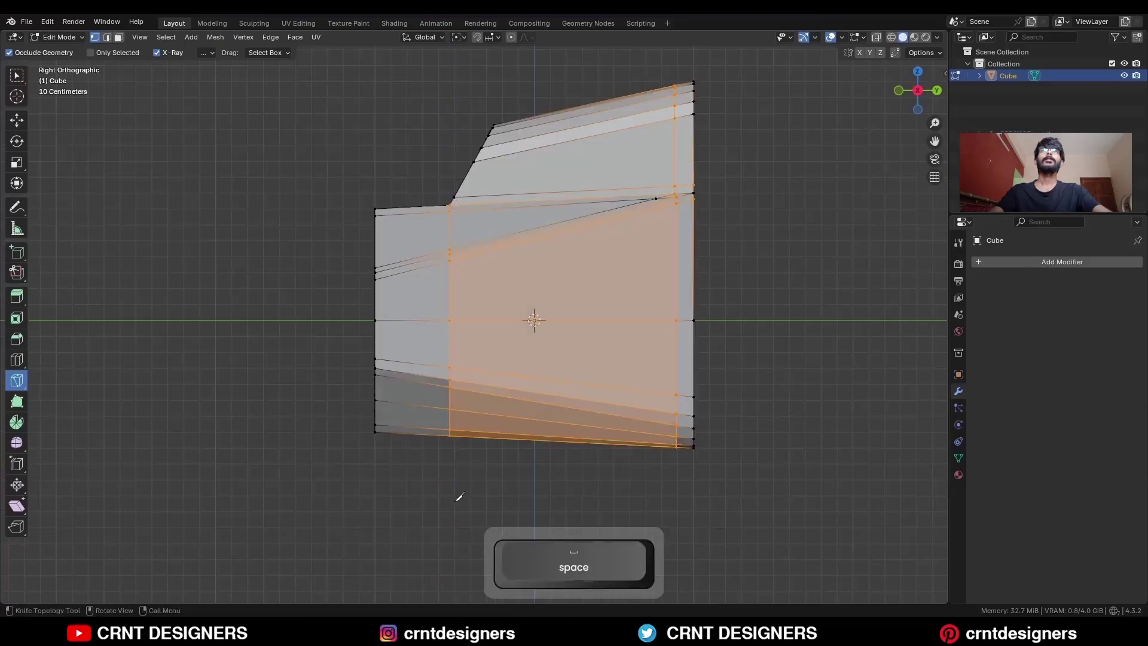
Add a support loop just behind the front face with factor 0.762 and a vertical knife cut through the block's rear half.
key("ctrl+r")
left_click(393, 208)
left_click(382, 209)
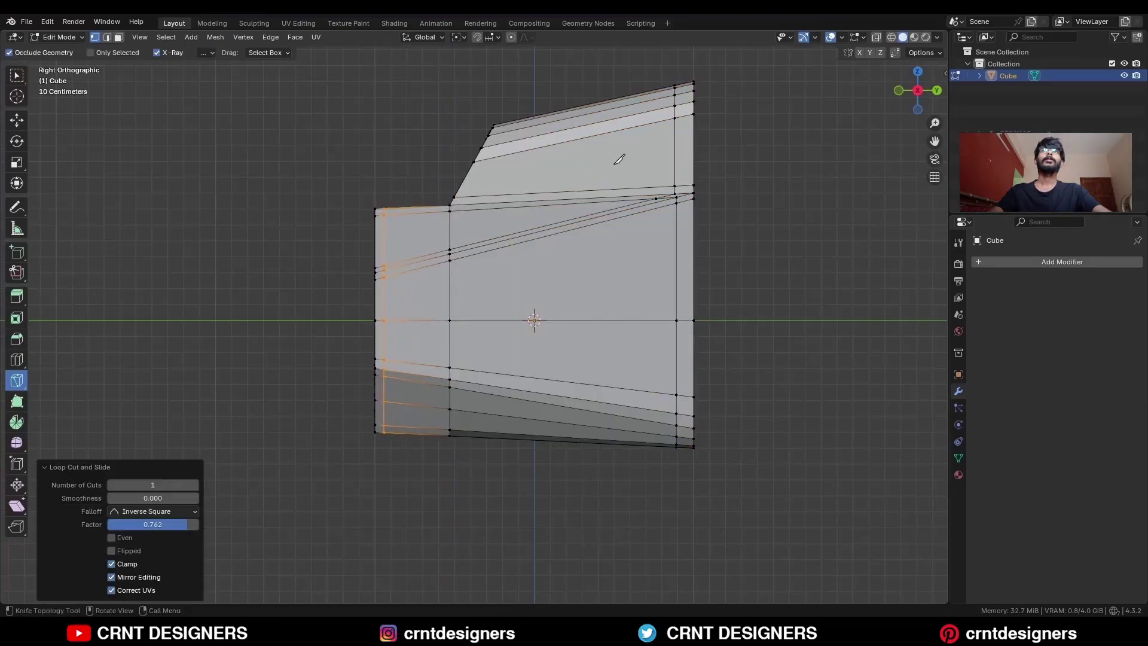
left_click(612, 490)
key("space")
Add one centred loop cut running lengthwise along the side chamfer.
middle_click_drag(398, 211, 465, 253)
key("ctrl+r")
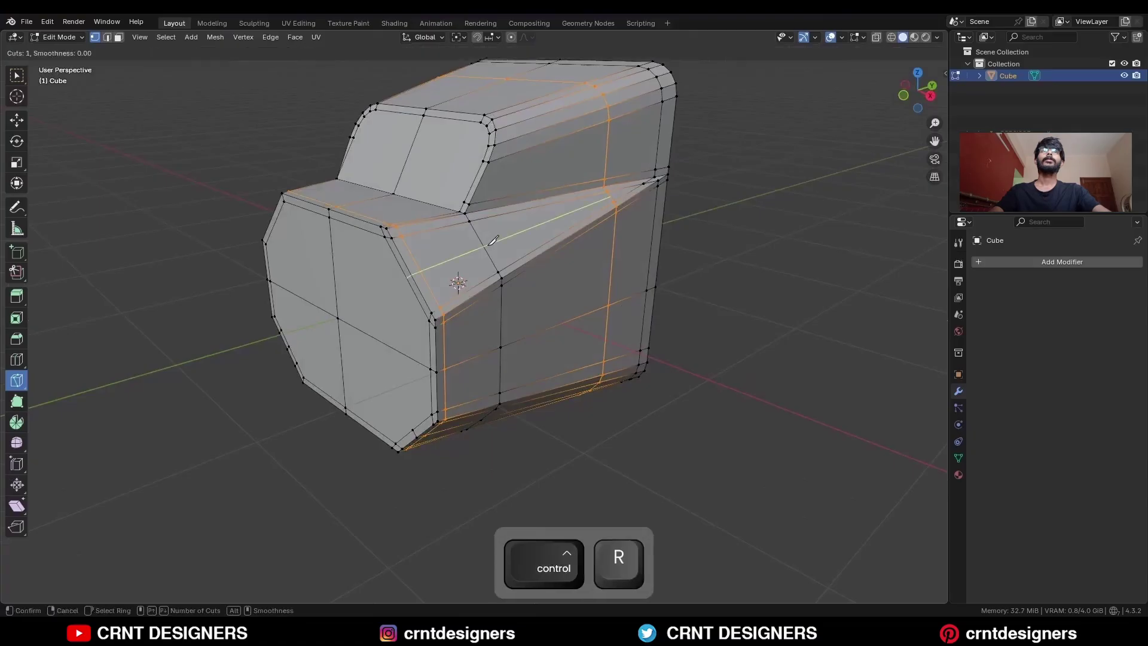
left_click(487, 246)
right_click(488, 246)
Knife-cut two horizontal lines on the raised section's front slope, from its side border to the centre line at mid-height and near the base.
middle_click_drag(658, 193, 611, 194)
left_click(487, 162)
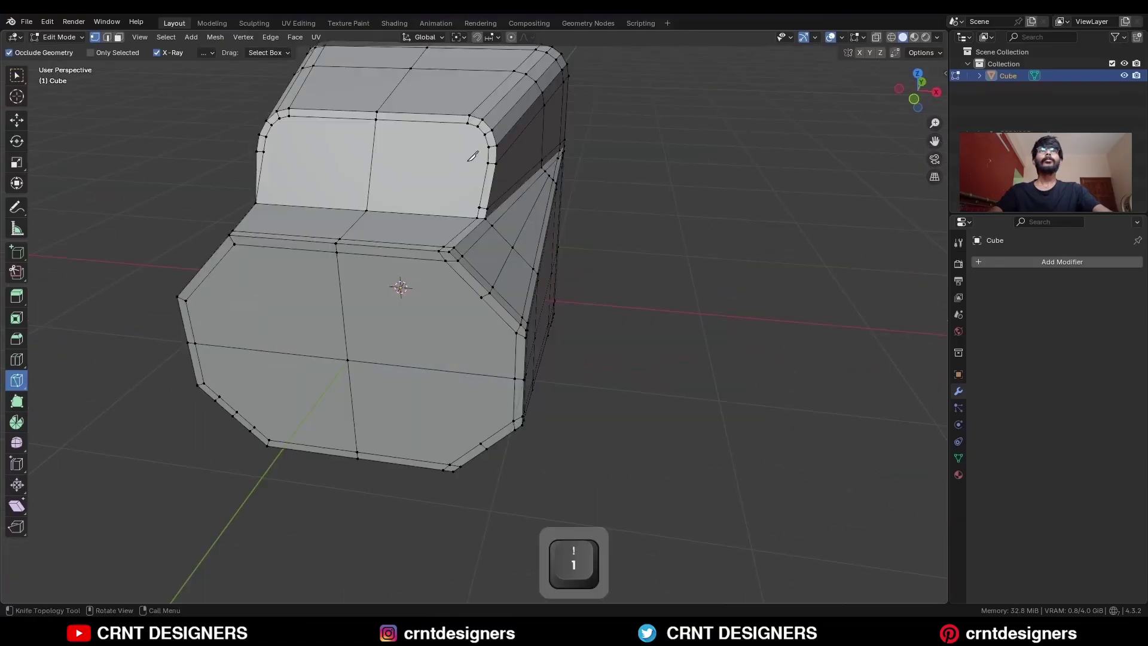
key("x")
left_click(372, 158)
key("space")
left_click(479, 208)
key("x")
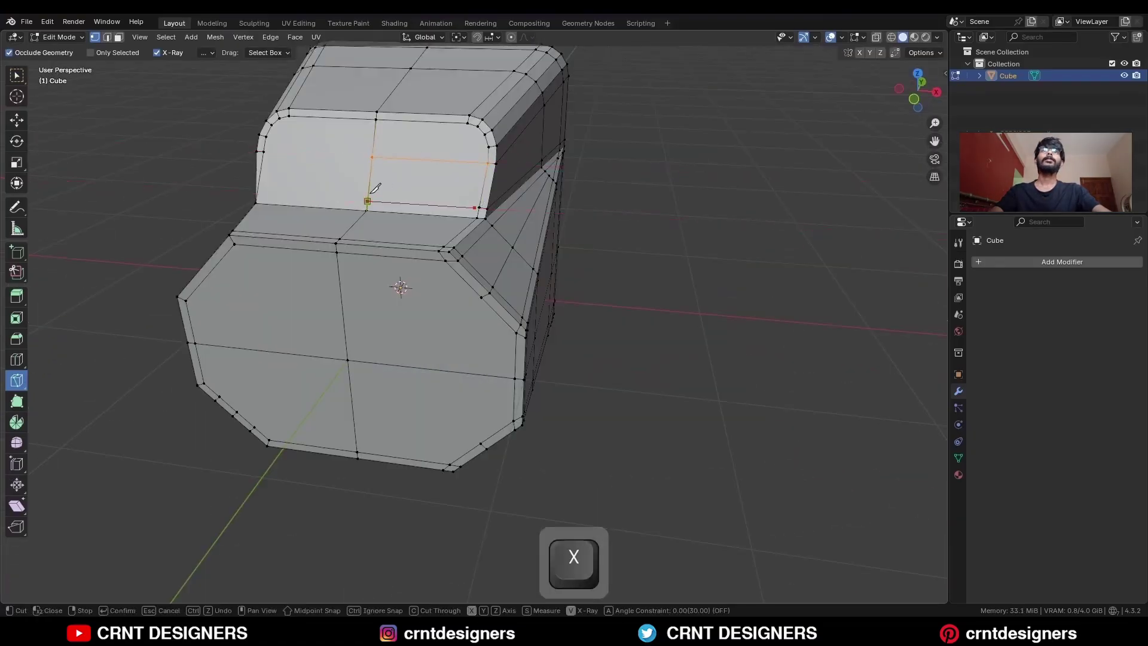
key("space")
Add a support loop around the block just in front of the raised section, slid to factor -0.579.
middle_click_drag(375, 188, 418, 222)
key("ctrl+r")
left_click(413, 225)
left_click(437, 226)
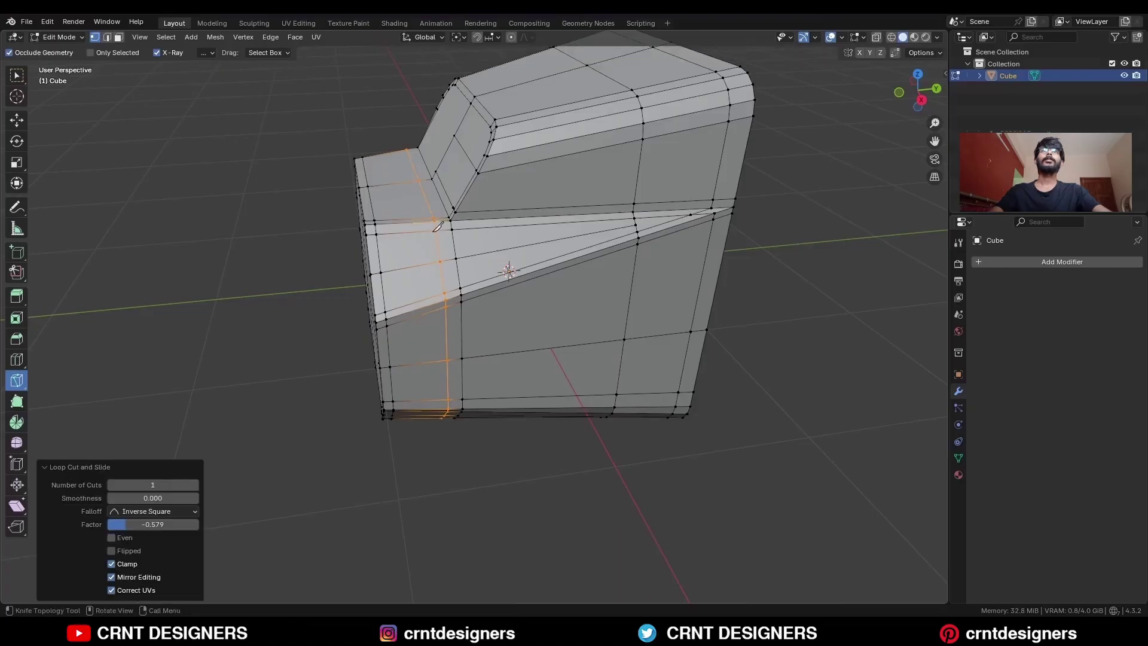
Knife-cut a line down the raised front slope and across the ledge to the front edge, and dissolve the stray edge on the ledge.
key("1")
left_click(477, 142)
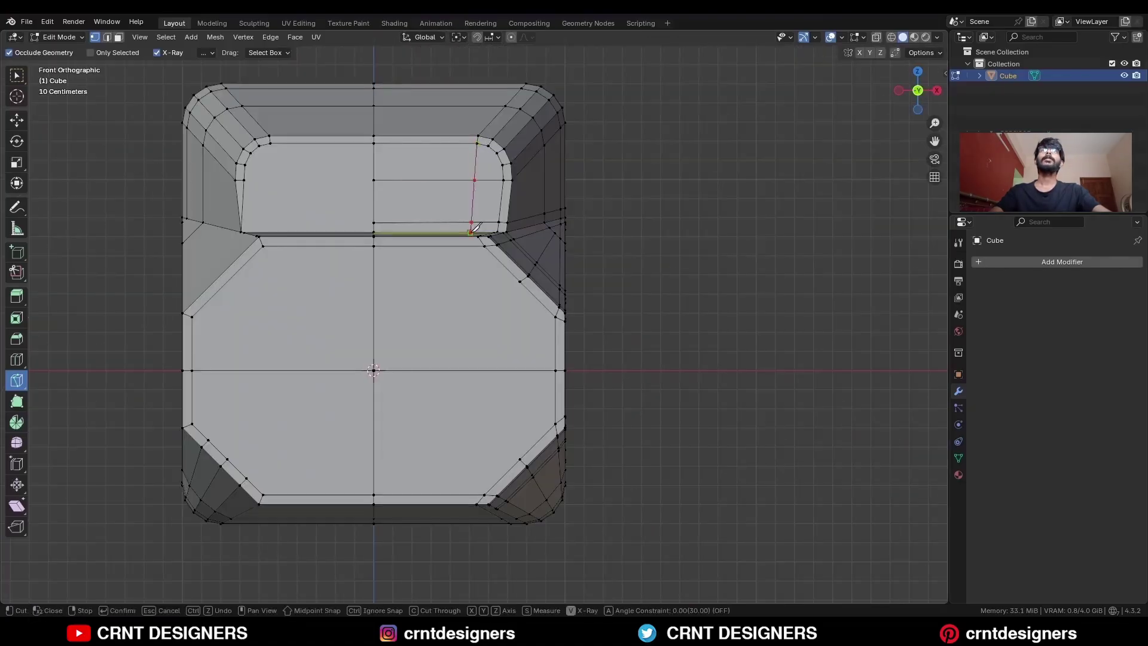
left_click(478, 174)
key("7")
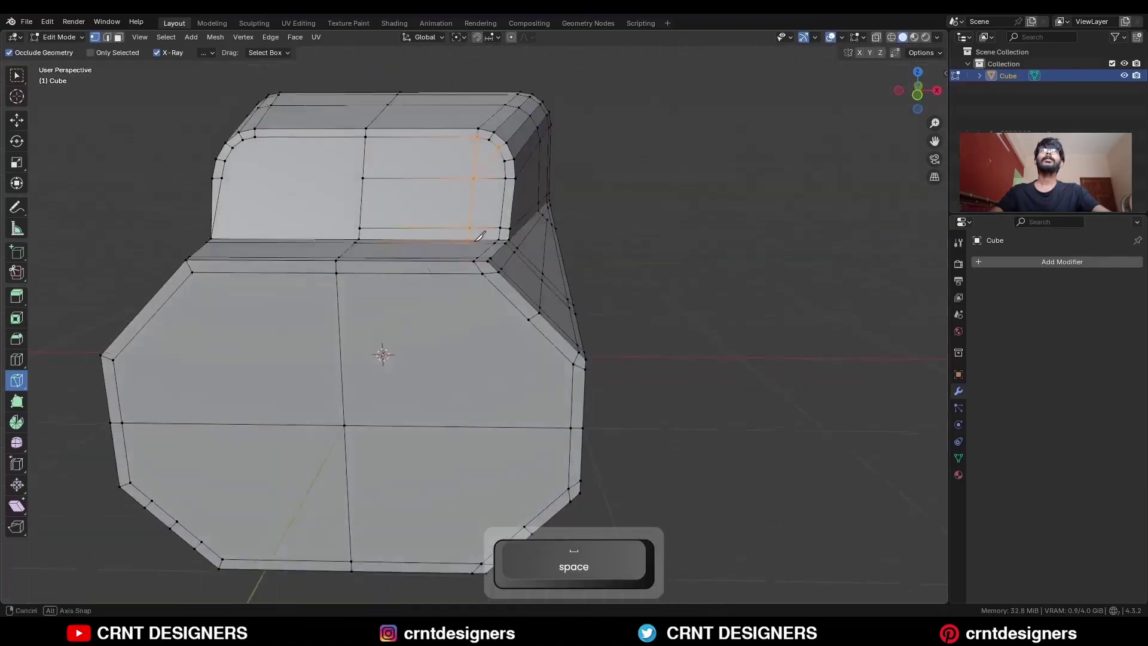
key("space")
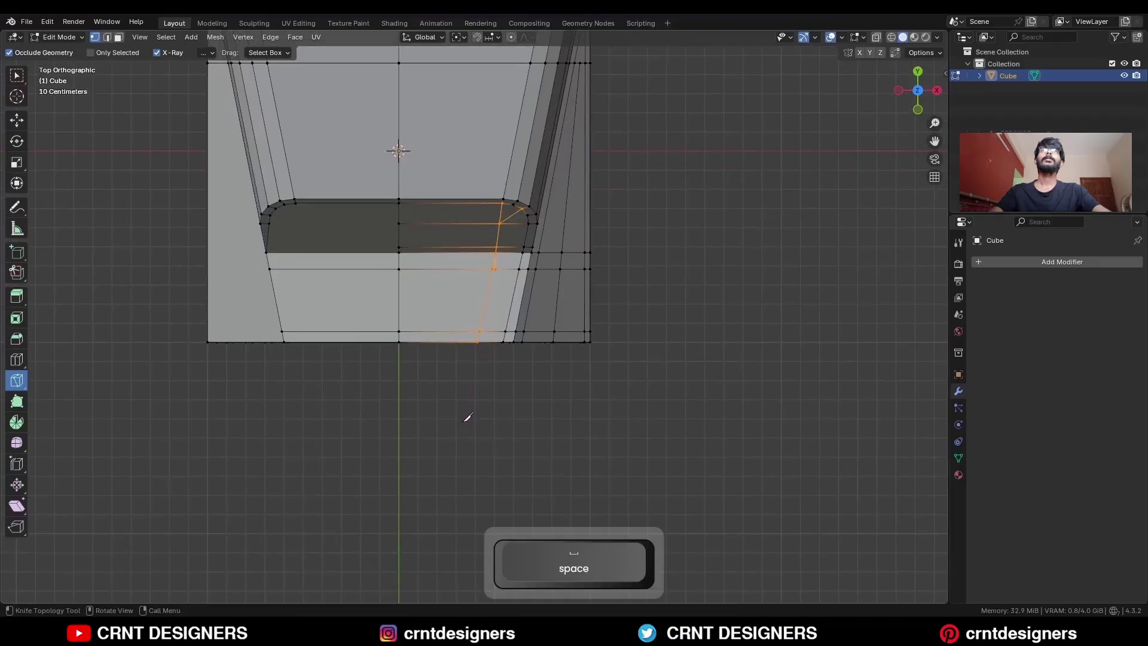
key("c")
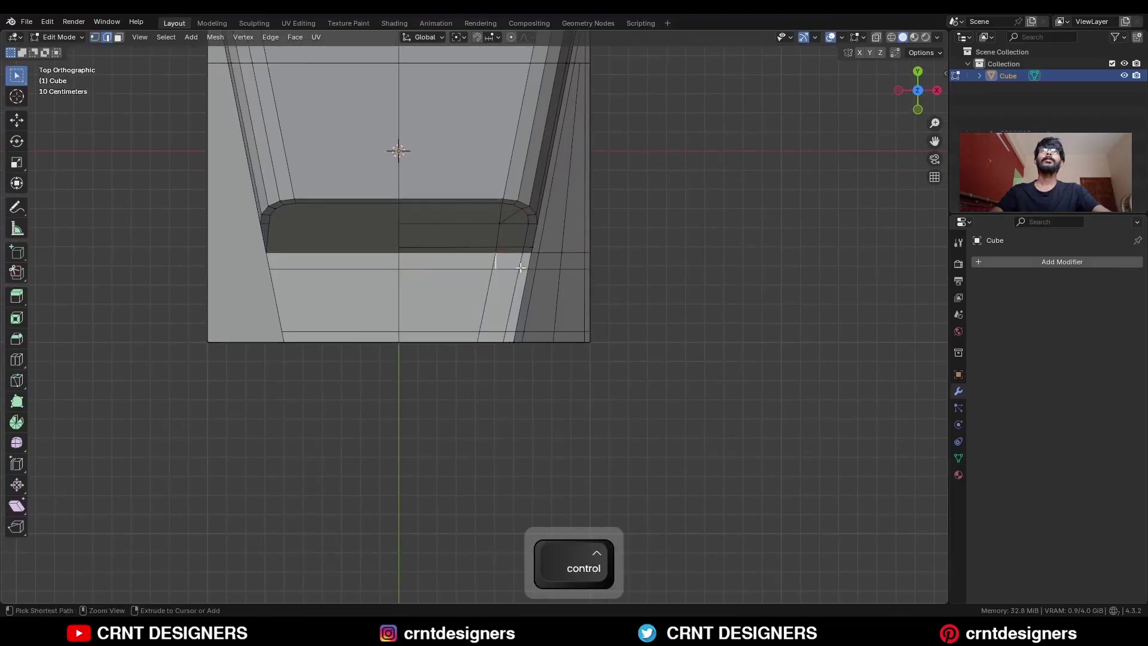
key("ctrl+x")
In the right view, knife-cut a vertical support line through the lower body just behind the foot of the raised slope.
scroll(536, 341, "down", 3)
key("3")
key("k")
key("1")
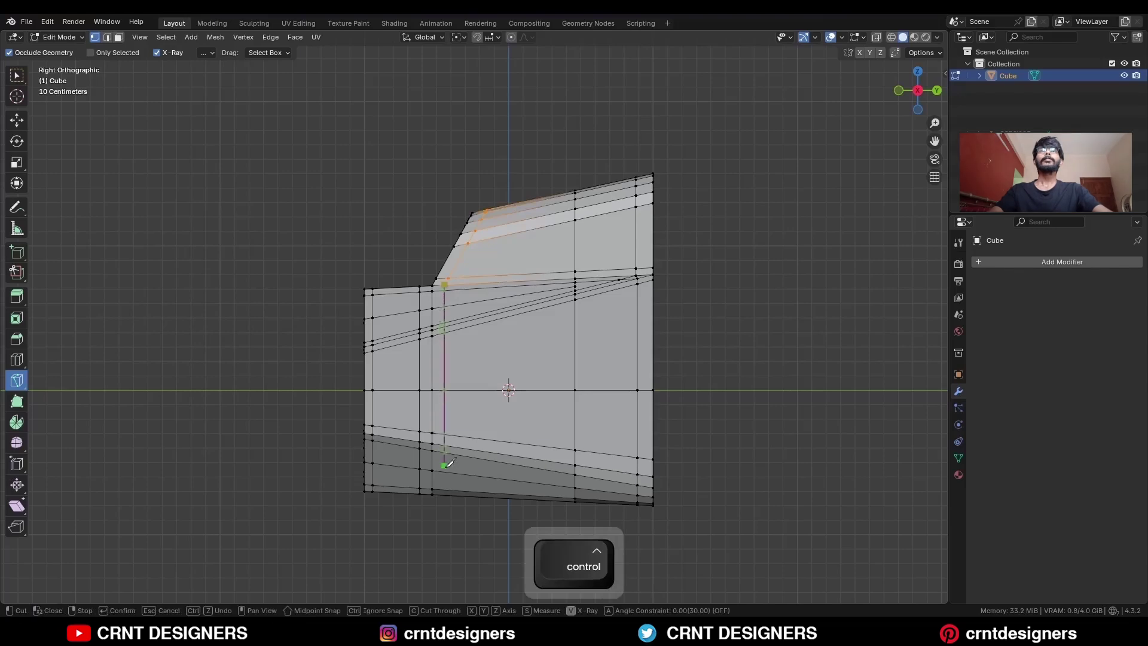
key("z")
left_click(453, 547)
key("space")
Knife-cut the underside near the front to carry the new side support line across the bottom.
middle_click_drag(452, 544, 442, 403)
left_click(443, 402)
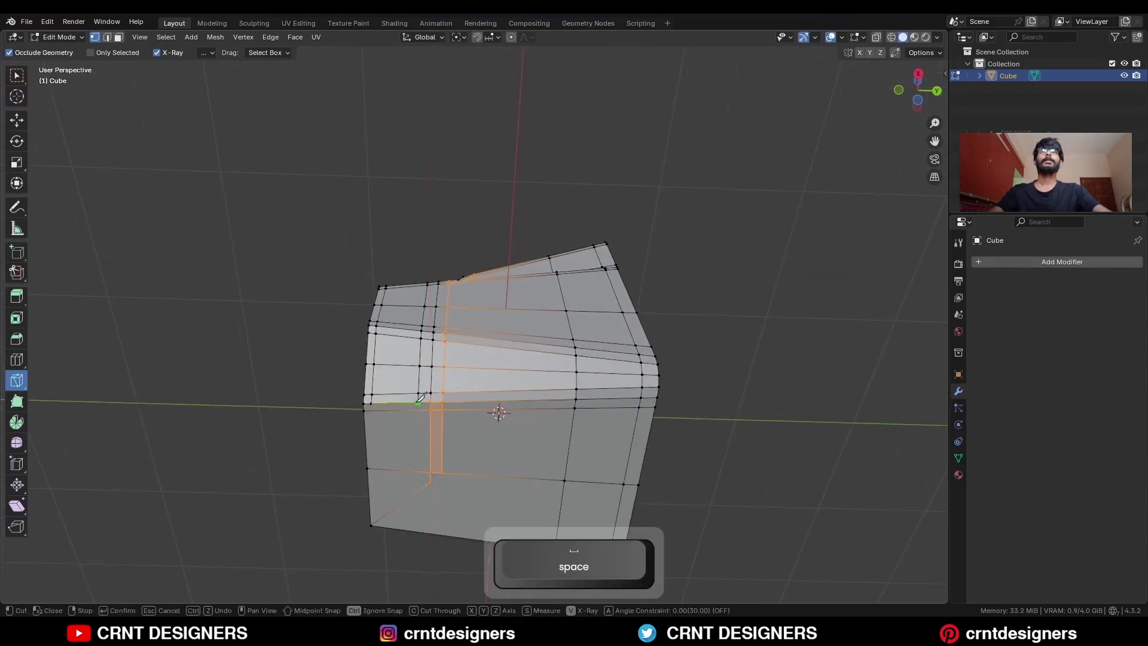
key("c")
key("space")
Inset all the faces of the rear side by about 0.057 m.
left_click(681, 321)
middle_click_drag(681, 320, 530, 333)
key("3")
left_click_drag(540, 249, 606, 412)
key("i")
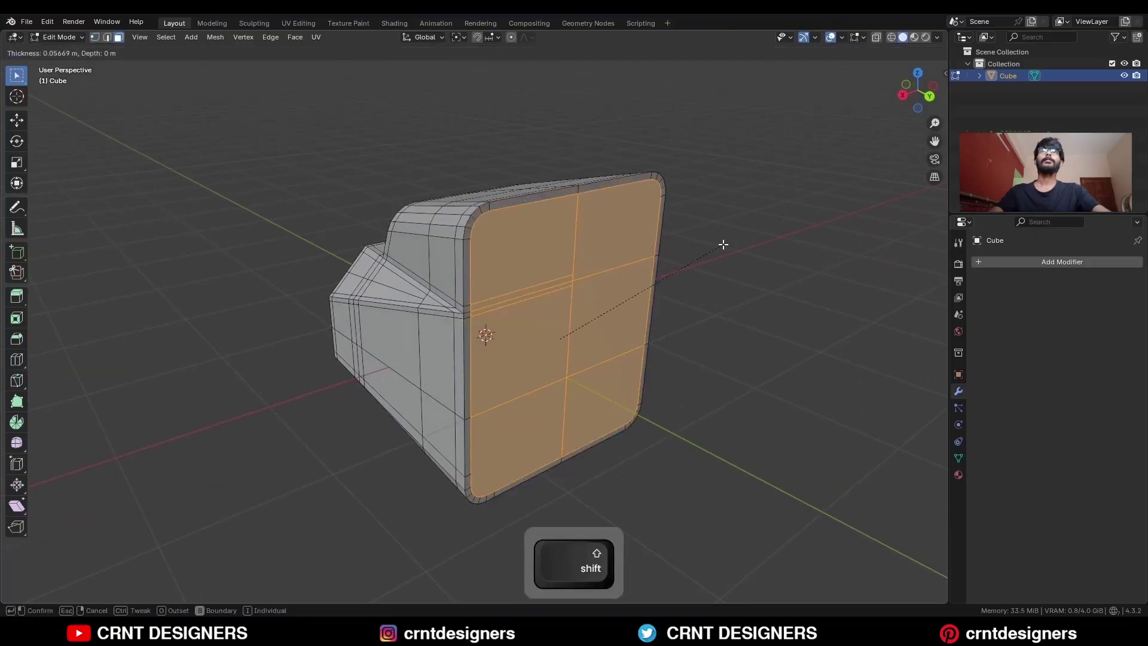
left_click(721, 245)
Knife-cut a horizontal line across the rear face between the lower ends of its two upper rounded corners.
middle_click_drag(586, 274, 534, 281)
key("1")
key("alt+a")
key("k")
left_click(376, 207)
key("x")
left_click(658, 205)
key("space")
Knife-cut a vertical line between the rear face's rounded corners on one side and a horizontal line between its lower corners.
left_click(399, 181)
key("z")
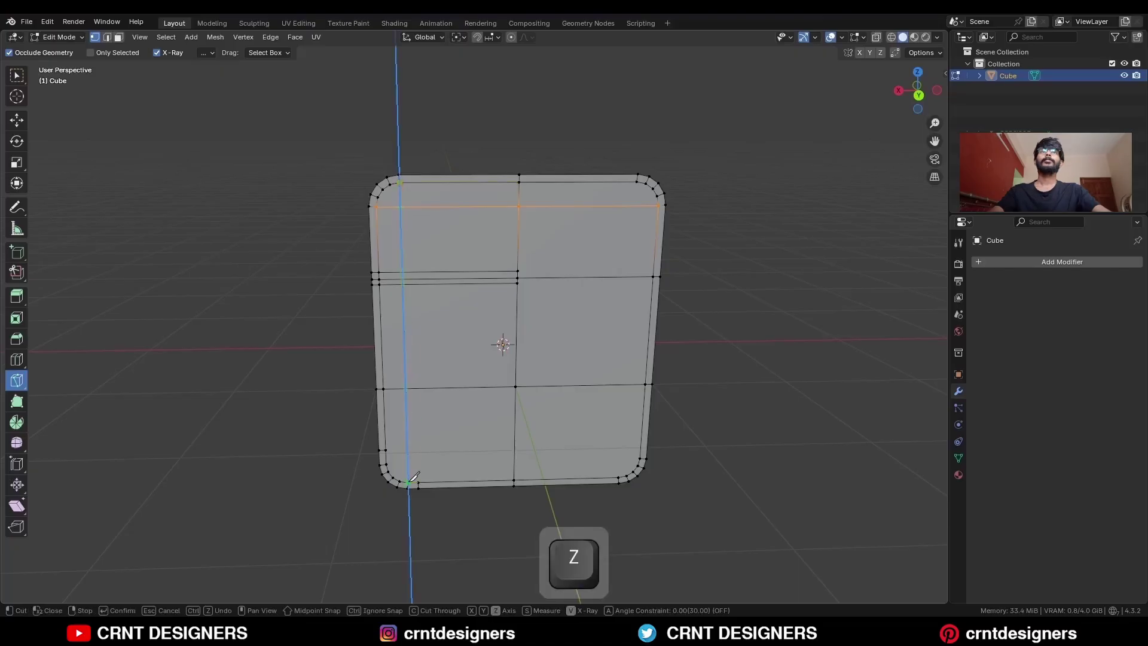
left_click(408, 482)
middle_click_drag(439, 435, 453, 388)
left_click(389, 417)
key("x")
left_click(662, 422)
key("space")
Knife-cut short diagonals from the middle of the rear face's rounded corners to the intersections of the new cut lines.
middle_click_drag(412, 428, 502, 290, "shift")
left_click(403, 413)
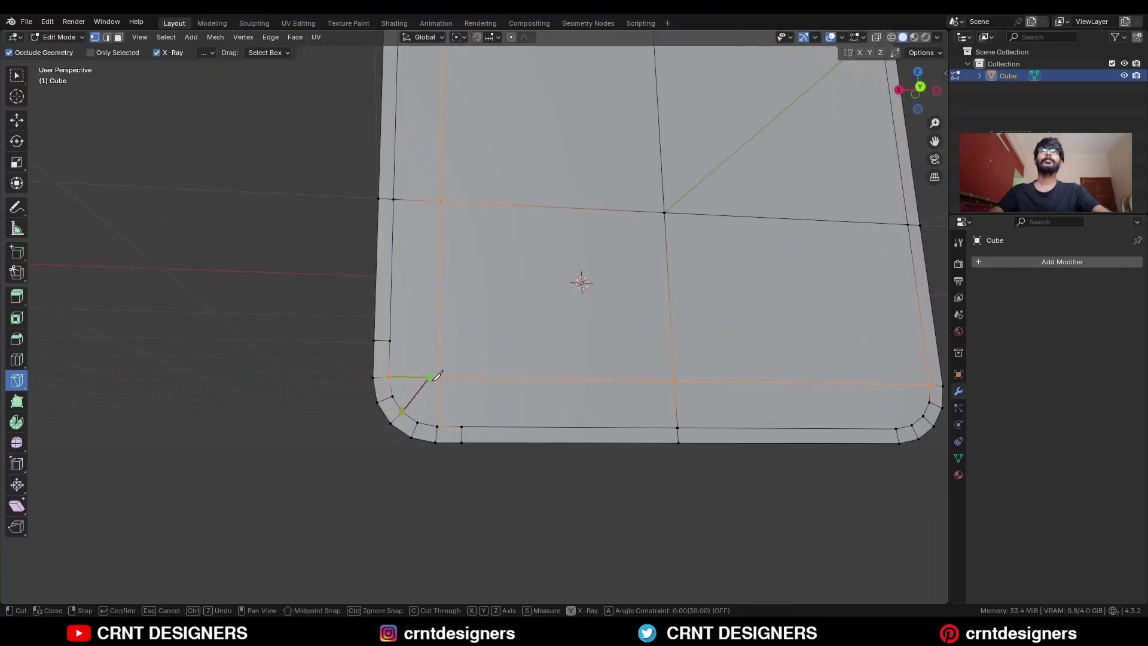
left_click(431, 379)
scroll(495, 248, "up", 3)
middle_click_drag(496, 249, 480, 314, "shift")
left_click(436, 146)
left_click(464, 167)
key("space")
Select the octagonal front faces and inset them by 0.07986 m.
key("c")
middle_click_drag(487, 413, 460, 412)
scroll(460, 412, "down", 4)
middle_click_drag(461, 413, 718, 412)
key("c")
key("3")
left_click_drag(385, 308, 503, 373)
scroll(672, 285, "up", 2)
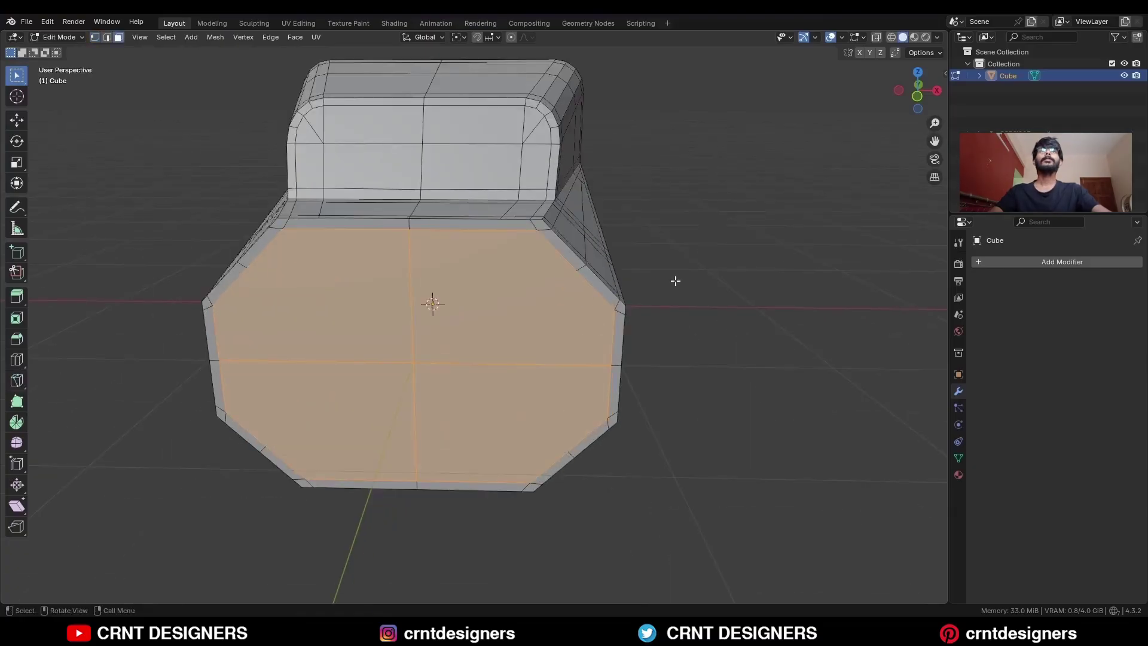
key("i")
left_click(664, 281)
Inset the front faces again by 0.07575 m and shrink them inward about 0.073 m to form a recess.
middle_click_drag(663, 281, 710, 261)
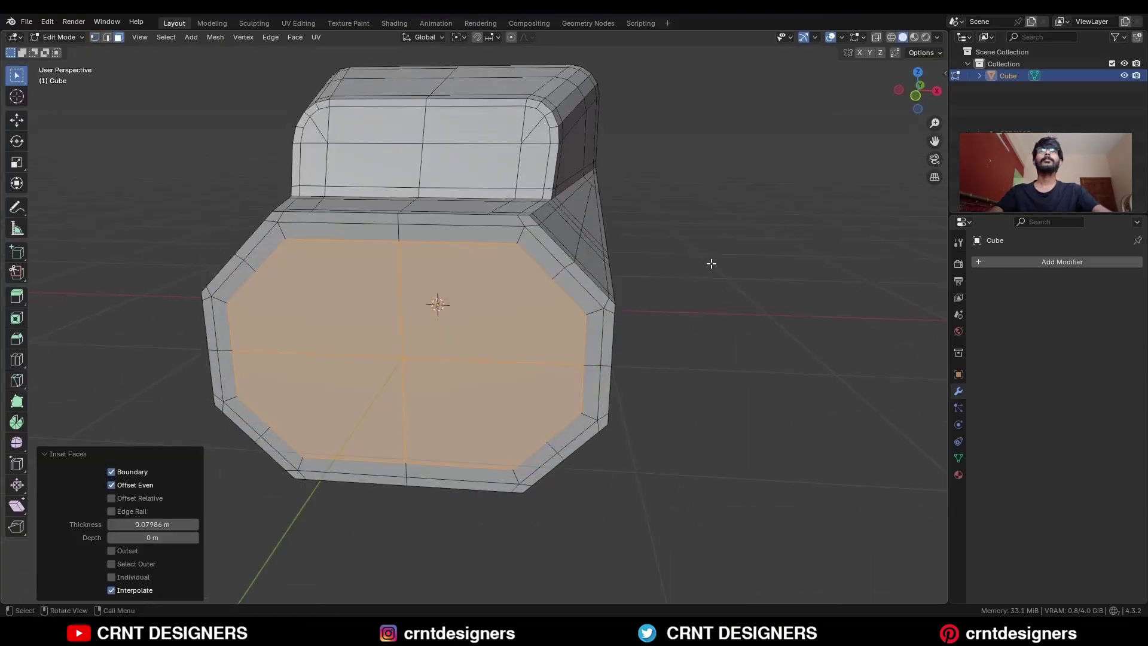
key("i")
left_click(696, 266)
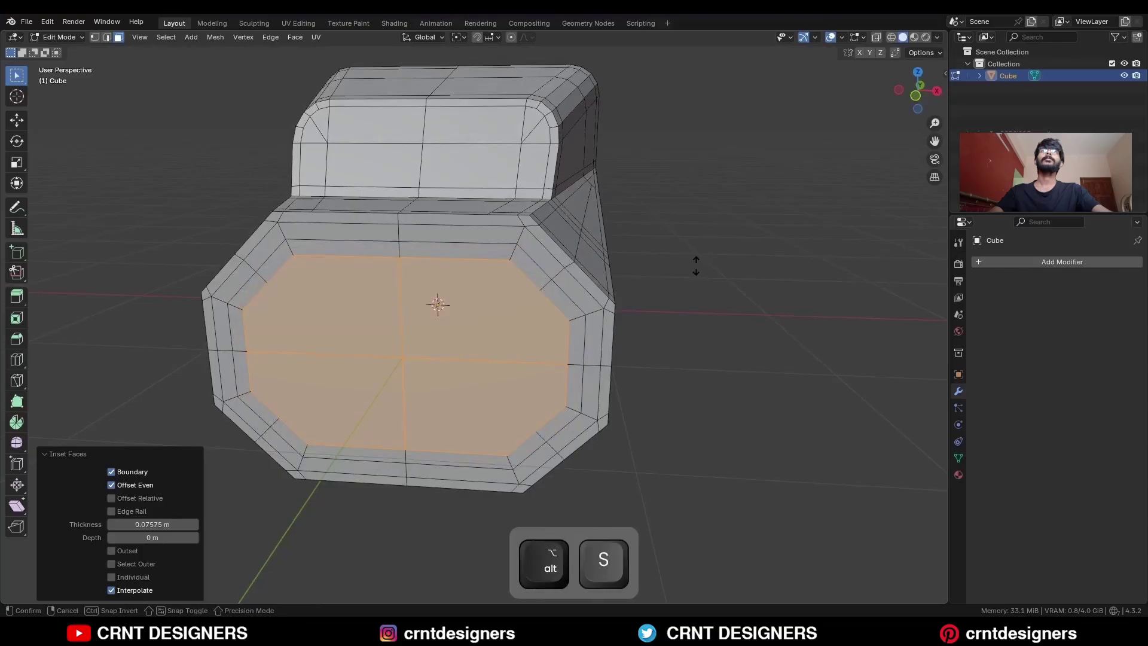
key("alt+s")
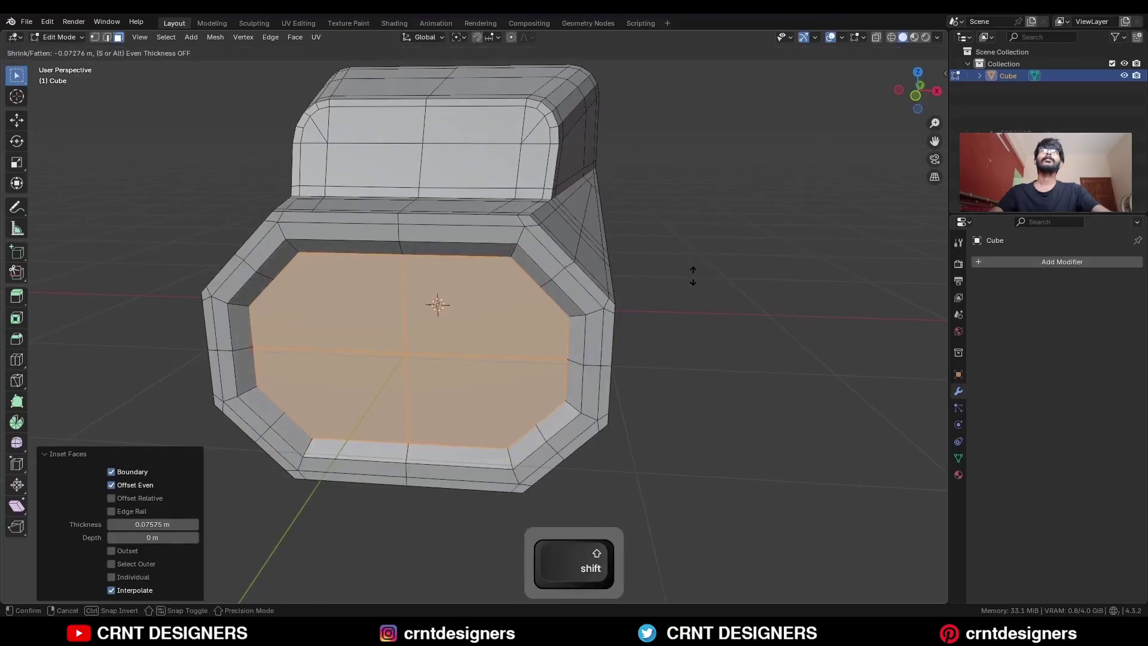
left_click(692, 276)
In the front view, knife-cut support lines across the recess frame at its corners on the +X side.
middle_click_drag(669, 282, 652, 256)
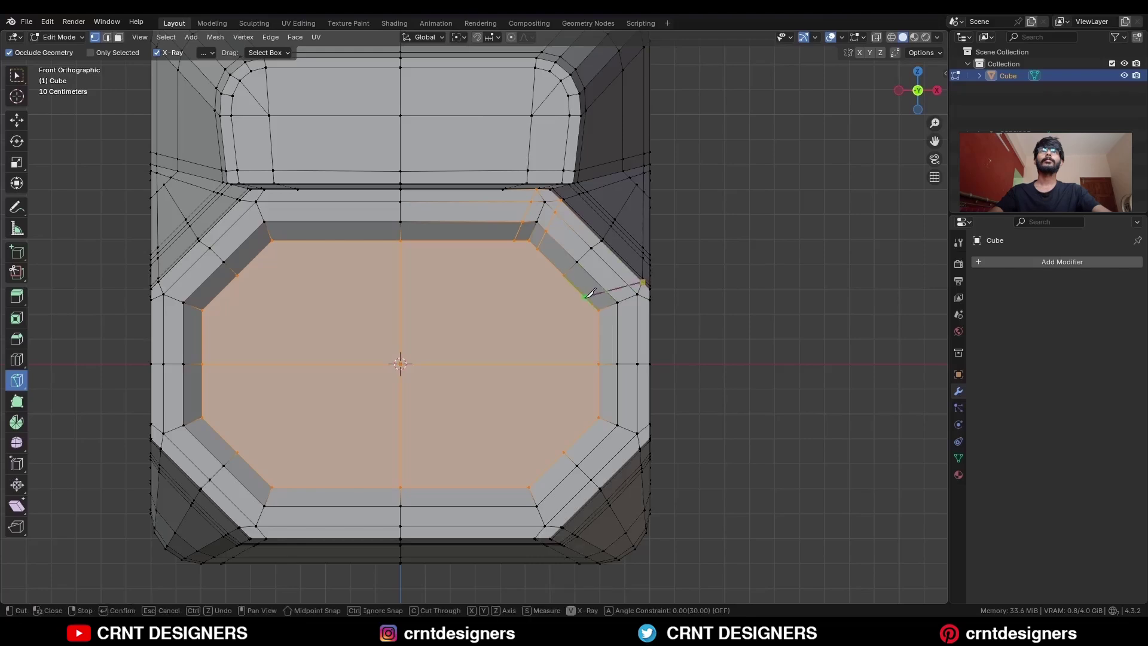
middle_click_drag(651, 403, 627, 364, "shift")
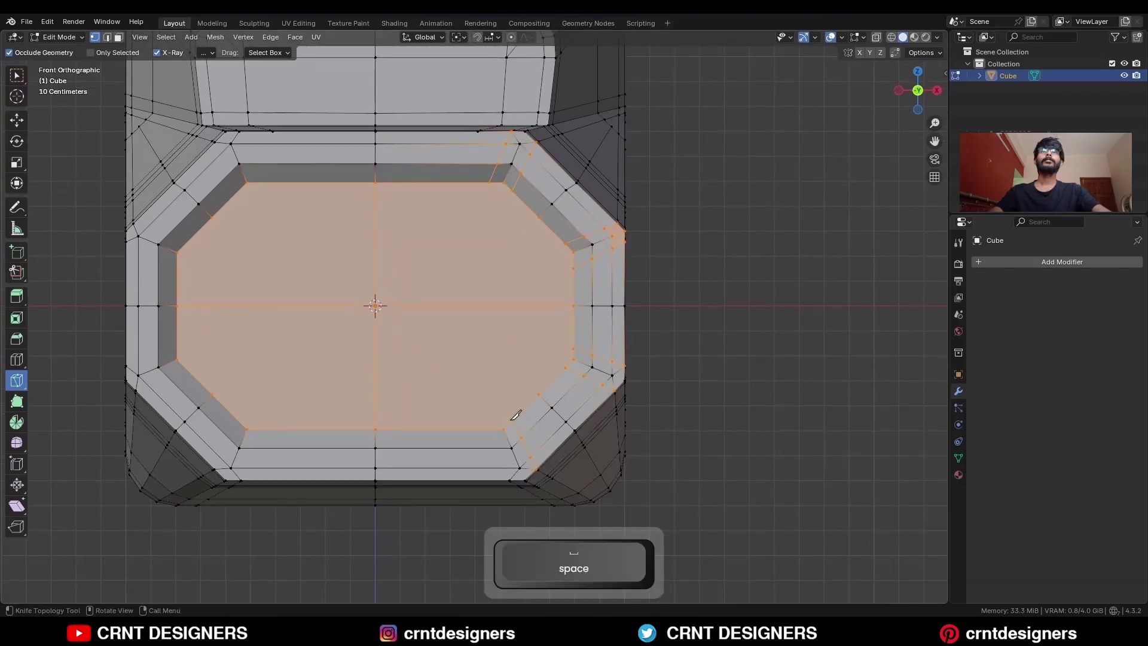
left_click(492, 428)
key("Return")
Connect the corner vertices of the frame's lower side corner and dissolve the leftover edges there.
middle_click_drag(556, 434, 538, 412)
key("w")
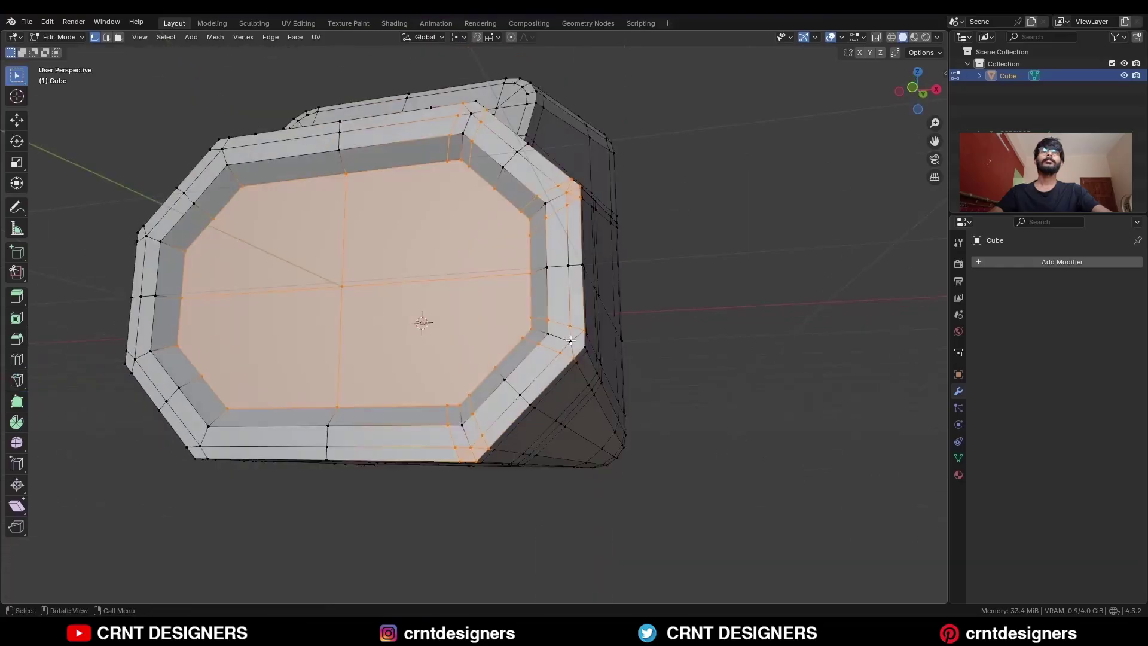
left_click(571, 342)
left_click(585, 347, "shift")
key("j")
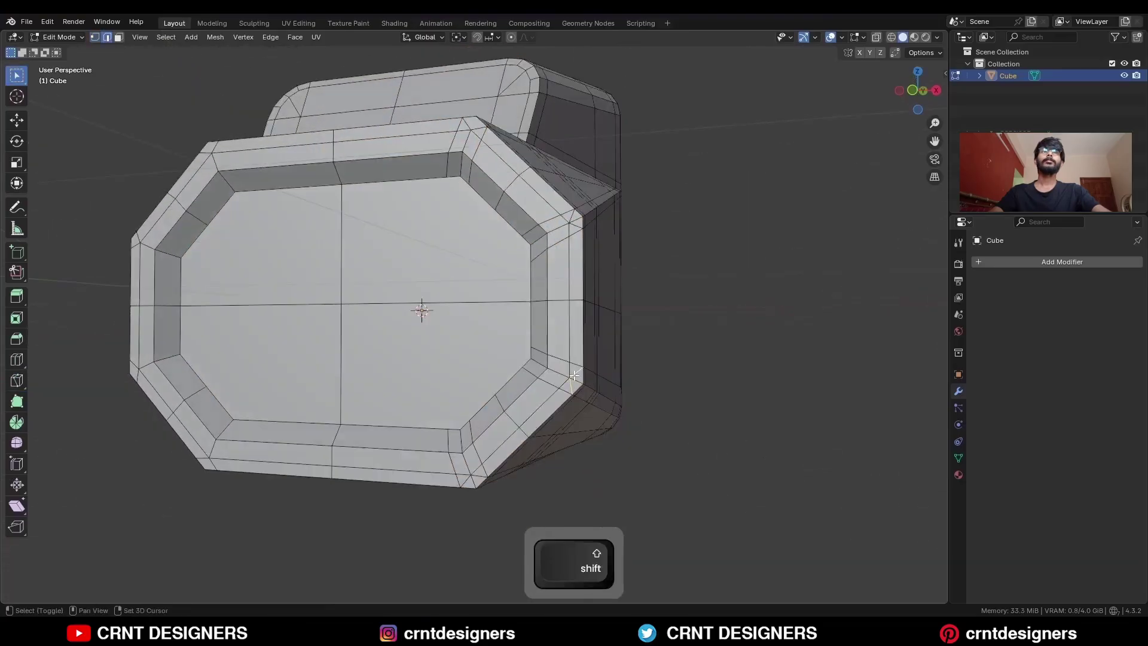
key("ctrl+x")
Dissolve the leftover edges at the frame's bottom, upper side and top corners on the +X side.
left_click(468, 479)
left_click(482, 471, "shift")
key("ctrl+x")
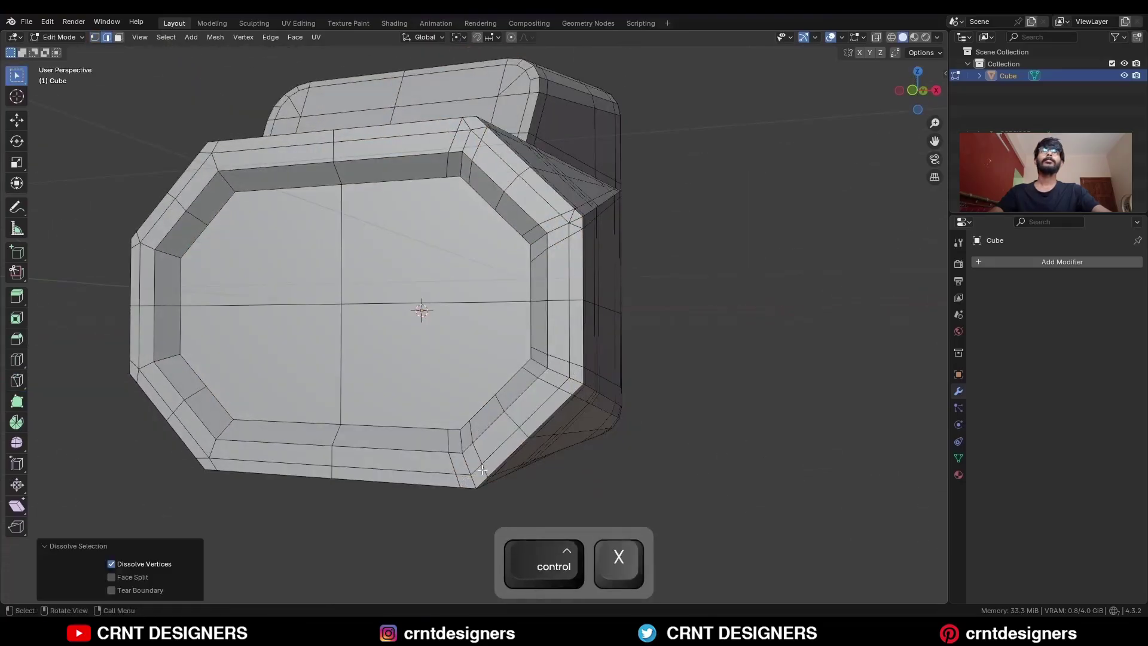
left_click(573, 225)
left_click(572, 218, "shift")
key("ctrl+x")
key("1")
left_click(475, 117)
left_click(469, 129, "shift")
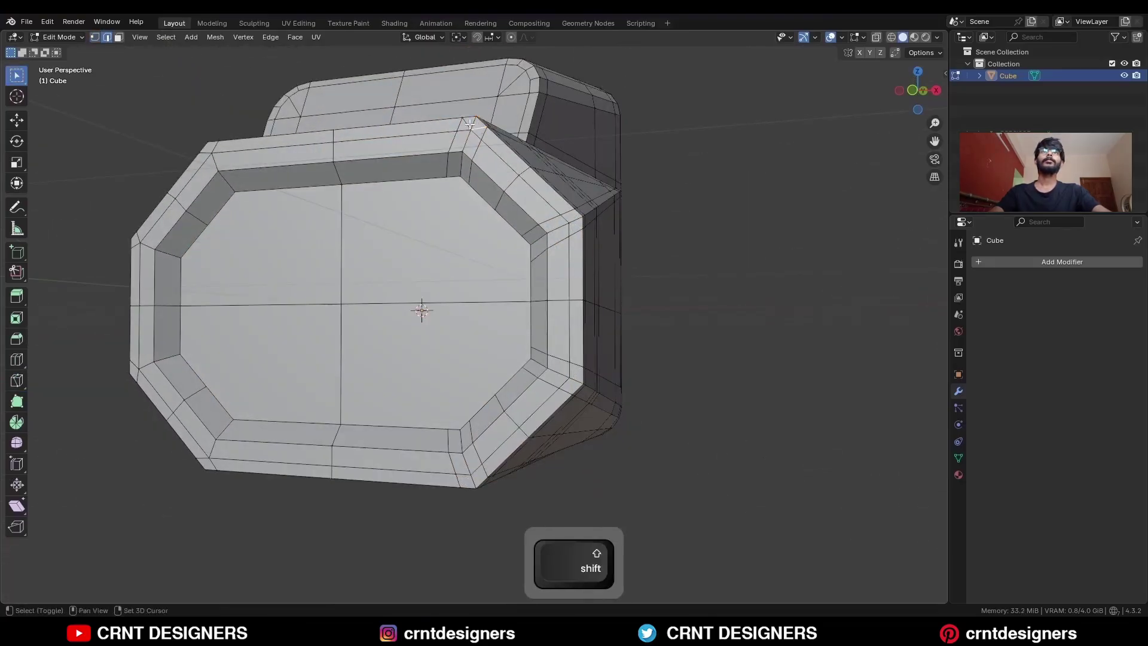
key("ctrl+x")
Inset the recess floor by 0.03504 m and inset it again by about 0.06 m.
middle_click_drag(470, 125, 346, 367)
key("3")
left_click(338, 388)
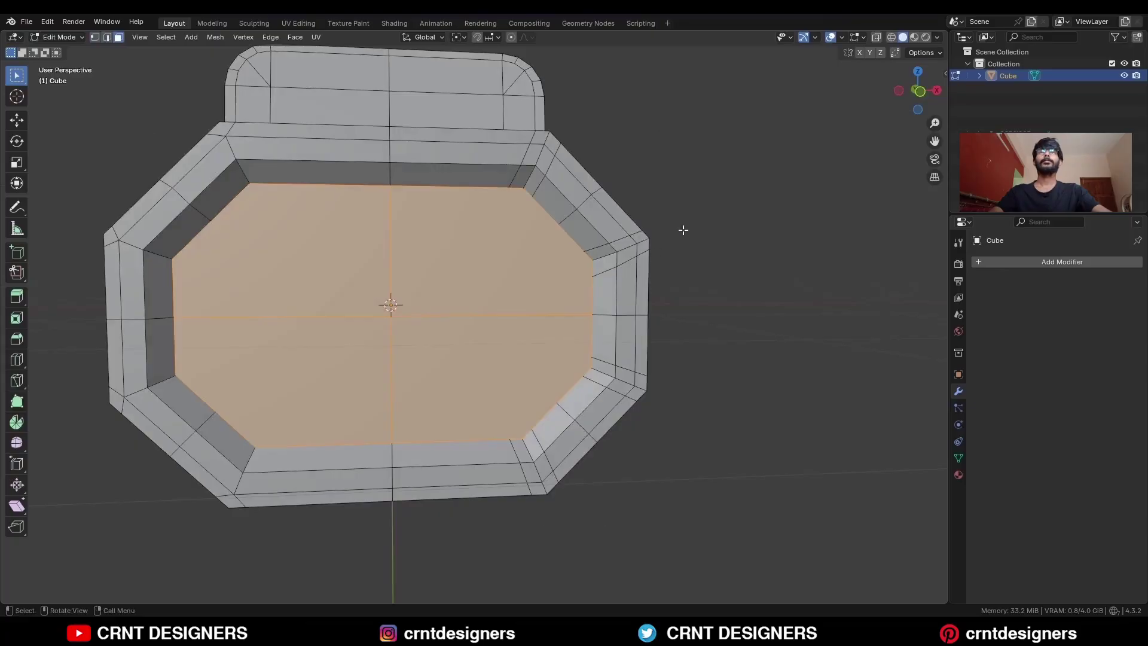
key("i")
key("shift")
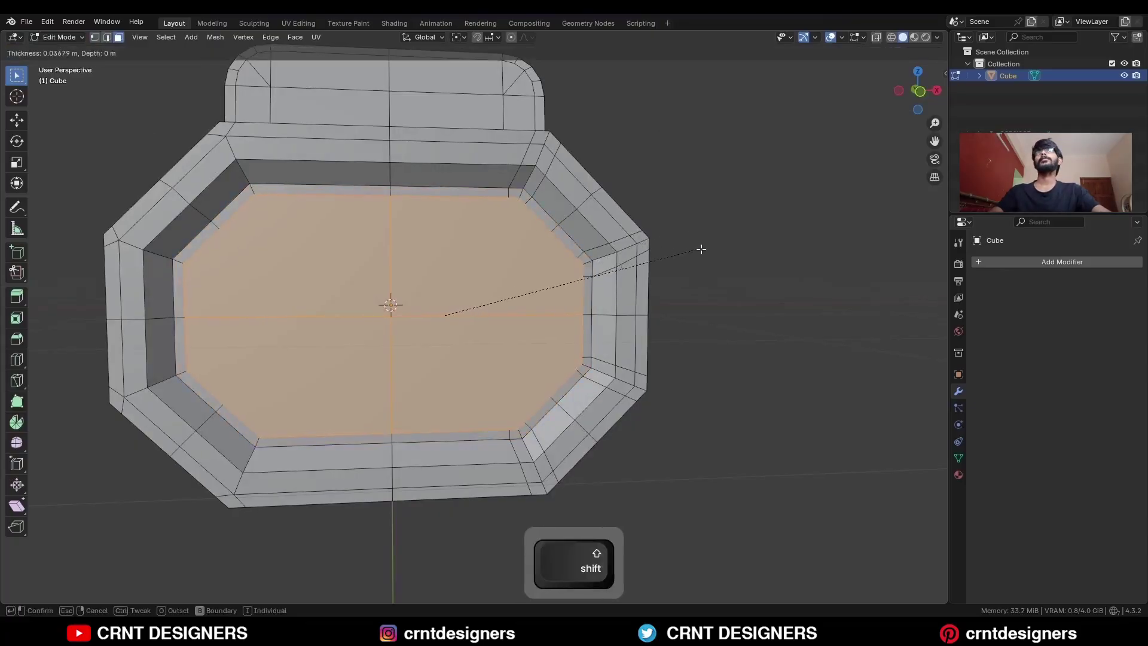
left_click(705, 253)
key("i")
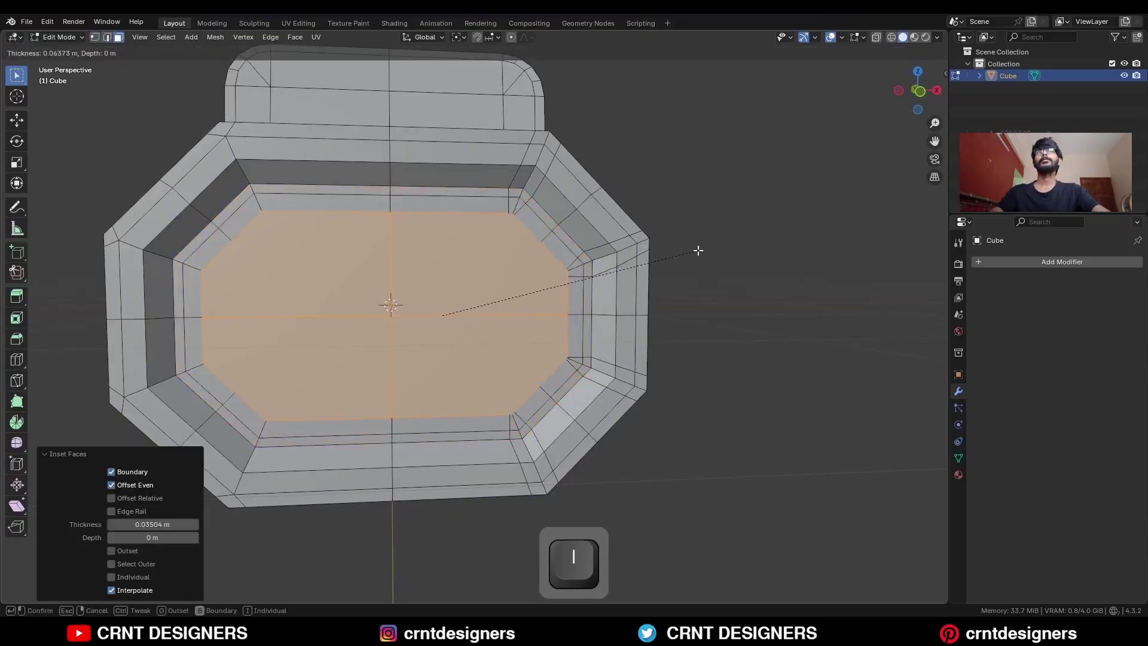
left_click(687, 249)
Merge the close vertex pairs at the inner border's corners on the +X side at their centres.
key("1")
key("m")
left_click(575, 351)
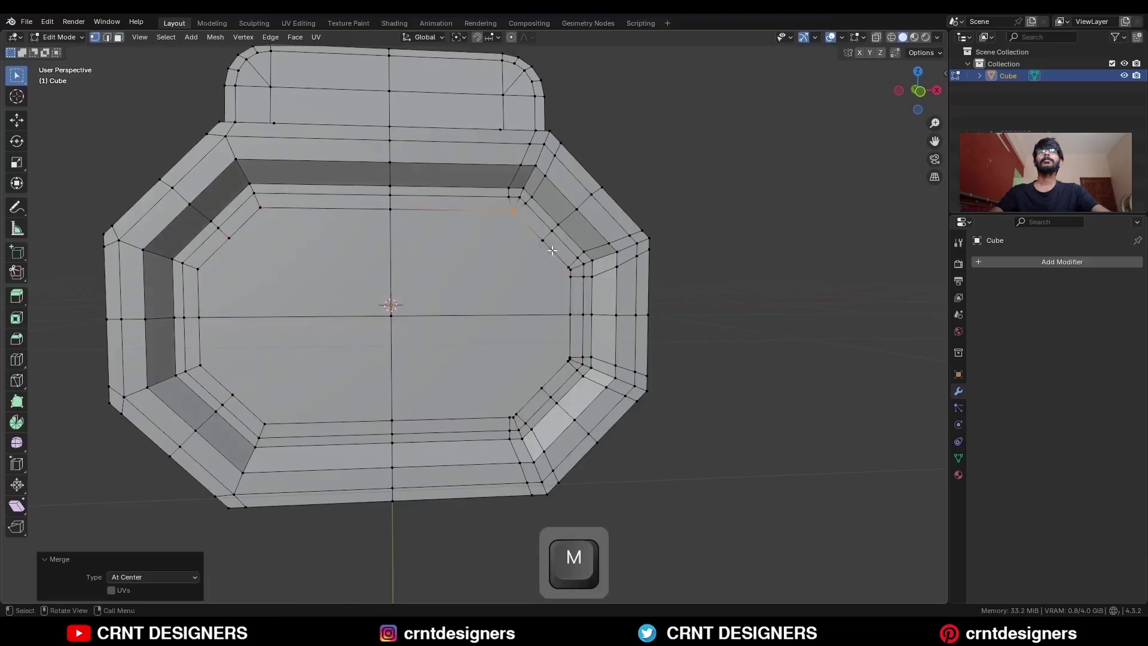
left_click_drag(501, 406, 523, 425)
key("m")
left_click(521, 422)
Knife-cut a vertical line on the recess floor between the merged top and bottom corner vertices.
mouse_move(514, 382)
middle_mouse_down()
mouse_move(509, 409)
mouse_move(522, 373)
middle_mouse_up()
left_click(17, 380)
left_click(509, 250)
left_click(507, 443)
key("space")
left_click(540, 279)
left_click(535, 417)
key("space")
key("ctrl+z")
Knife-cut two horizontal lines on the recess floor from the inner border's side corners to the centre line.
left_click(543, 295)
key("x")
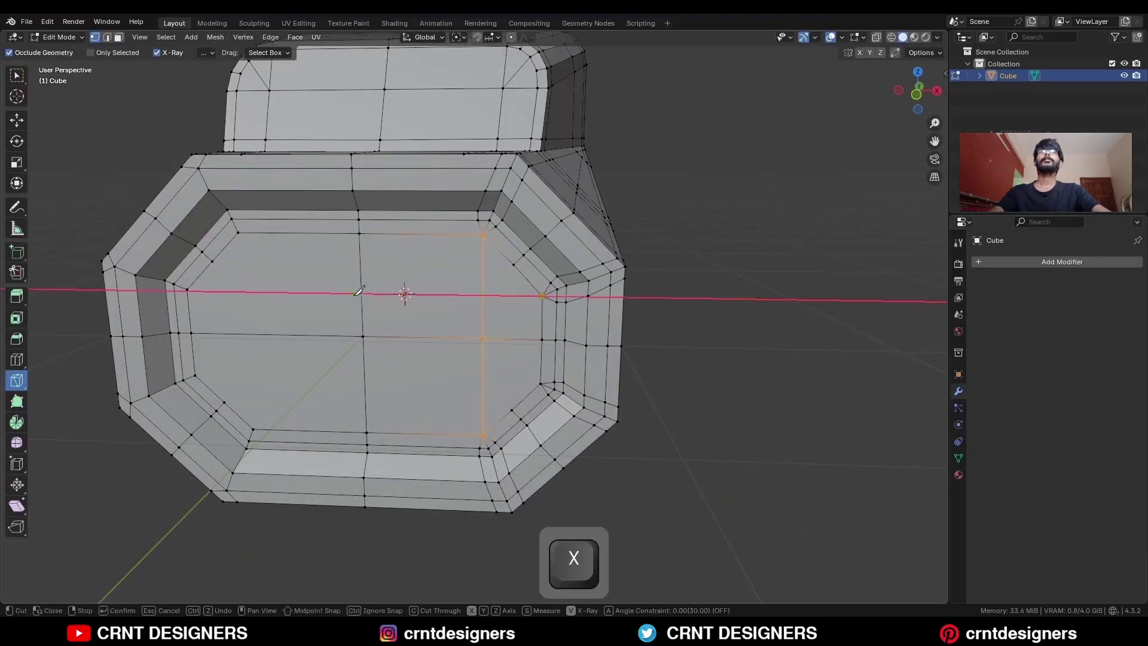
left_click(361, 294)
left_click(365, 380)
key("space")
In the front view, knife-cut a vertical line across the recess and its frame, beside the corner support lines.
middle_click_drag(501, 208, 518, 225)
key("KP_1")
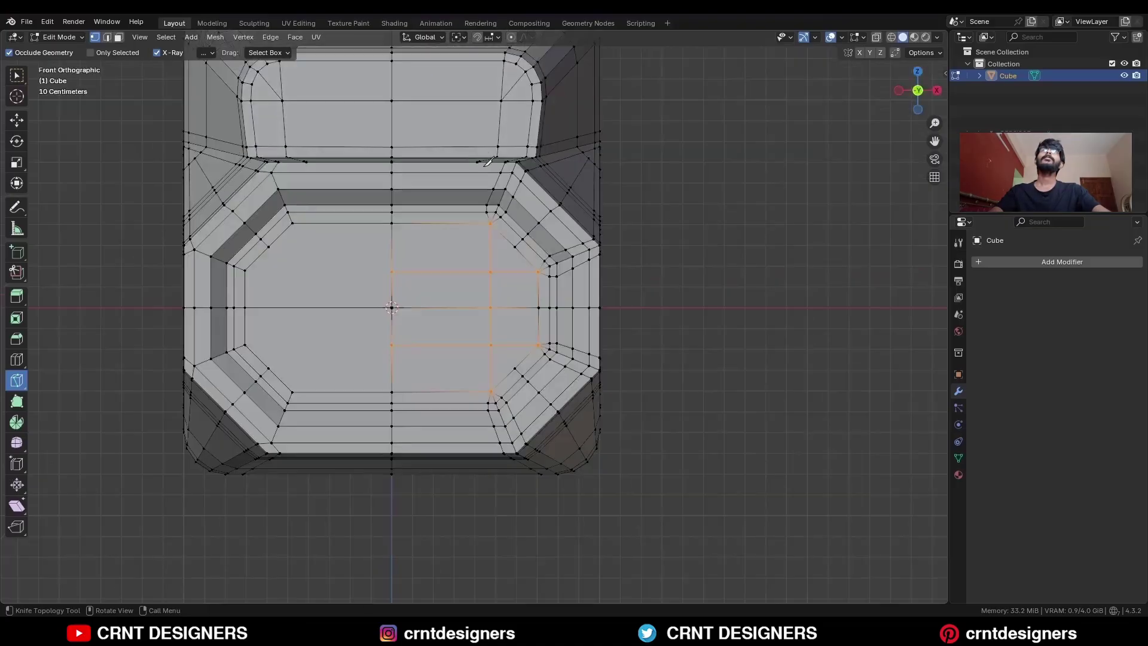
key("space")
middle_click_drag(476, 423, 461, 193)
key("z")
key("space")
Add one centred loop cut running lengthwise over the top of the raised section on the +X side.
scroll(529, 445, "down", 5)
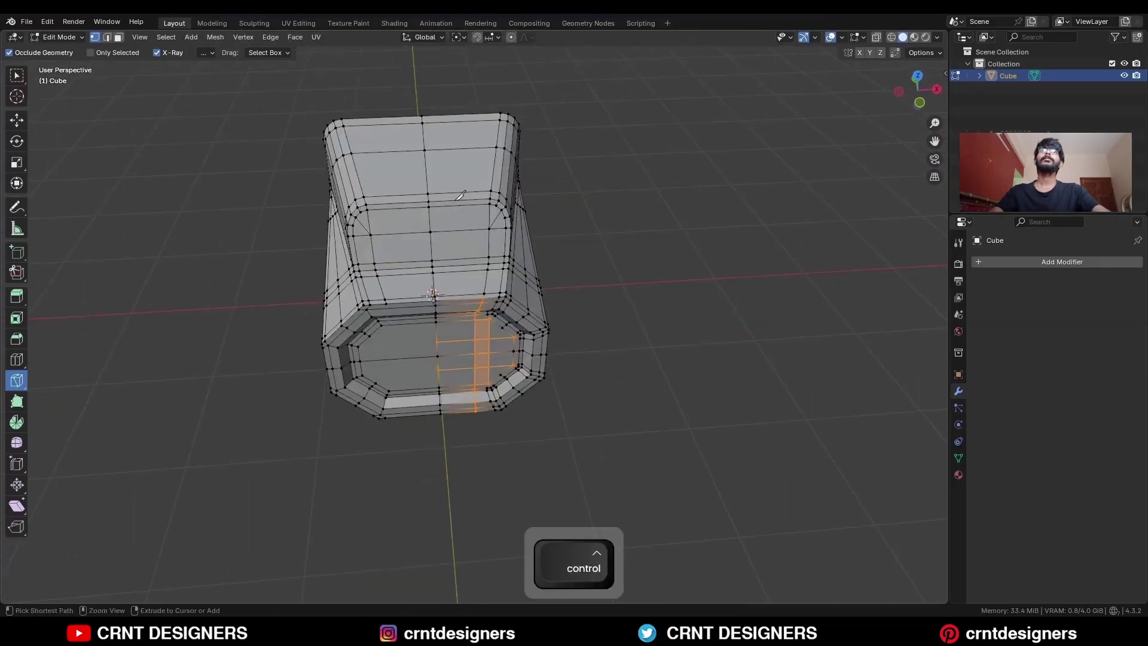
key("ctrl+r")
left_click(460, 192)
right_click(460, 192)
middle_click_drag(577, 238, 478, 418)
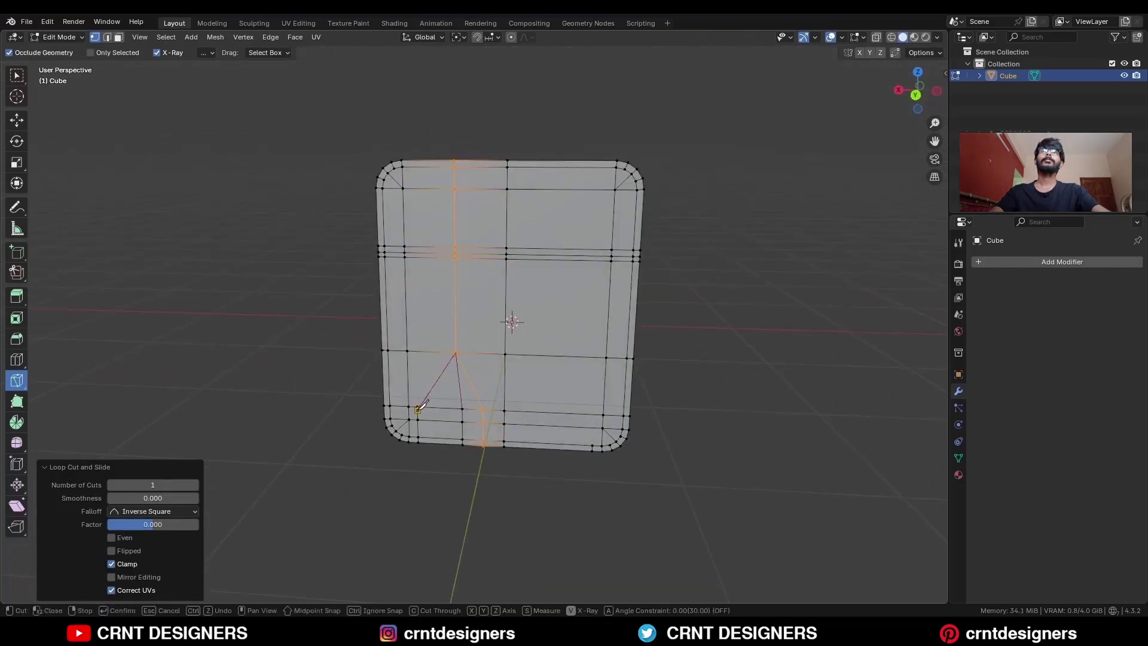
Finish the knife cut running diagonally from the loop's end to the lower corner of the back face, and symmetrize the whole mesh.
key("space")
middle_click_drag(423, 400, 751, 419)
key("a")
left_click(213, 37)
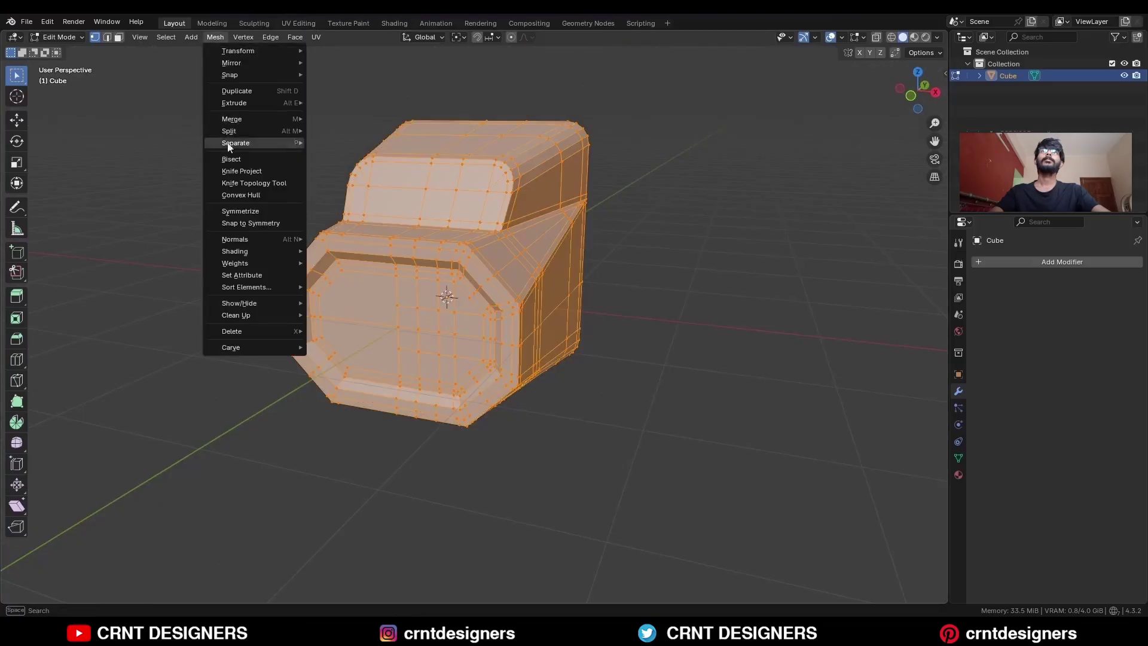
left_click(240, 211)
left_click(598, 226)
Bevel the edge loop around the octagonal recess's outer rim with 2 segments, shape 1 and a width of about 0.022 m.
key("2")
scroll(603, 239, "up", 3)
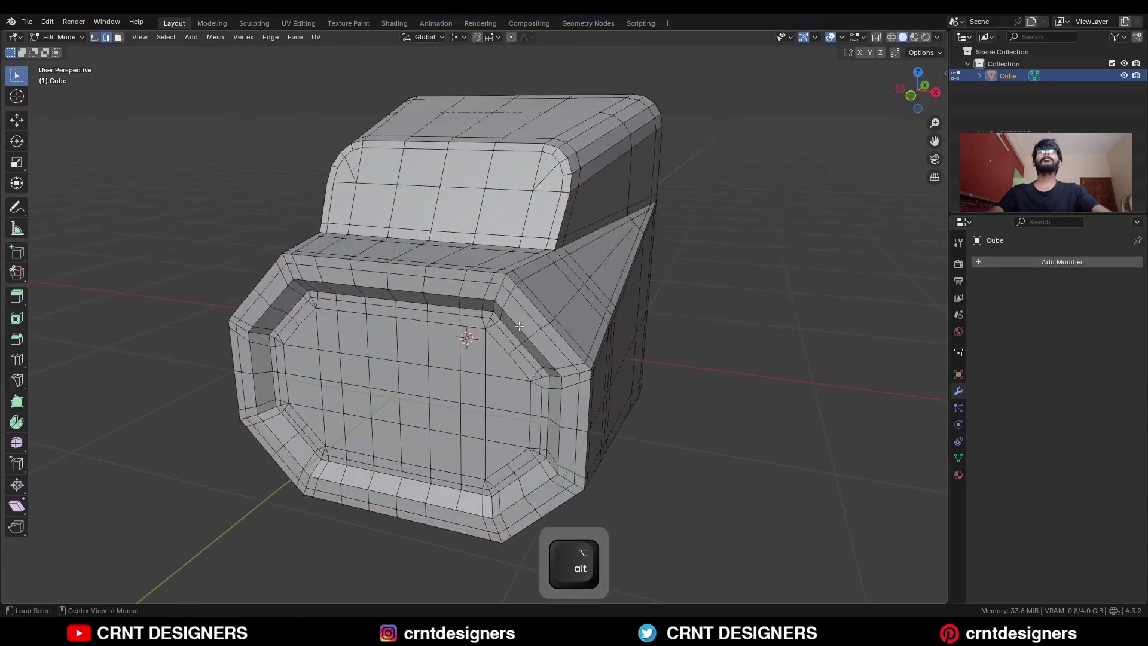
left_click(519, 326, "alt")
middle_click_drag(519, 325, 634, 298)
key("ctrl+b")
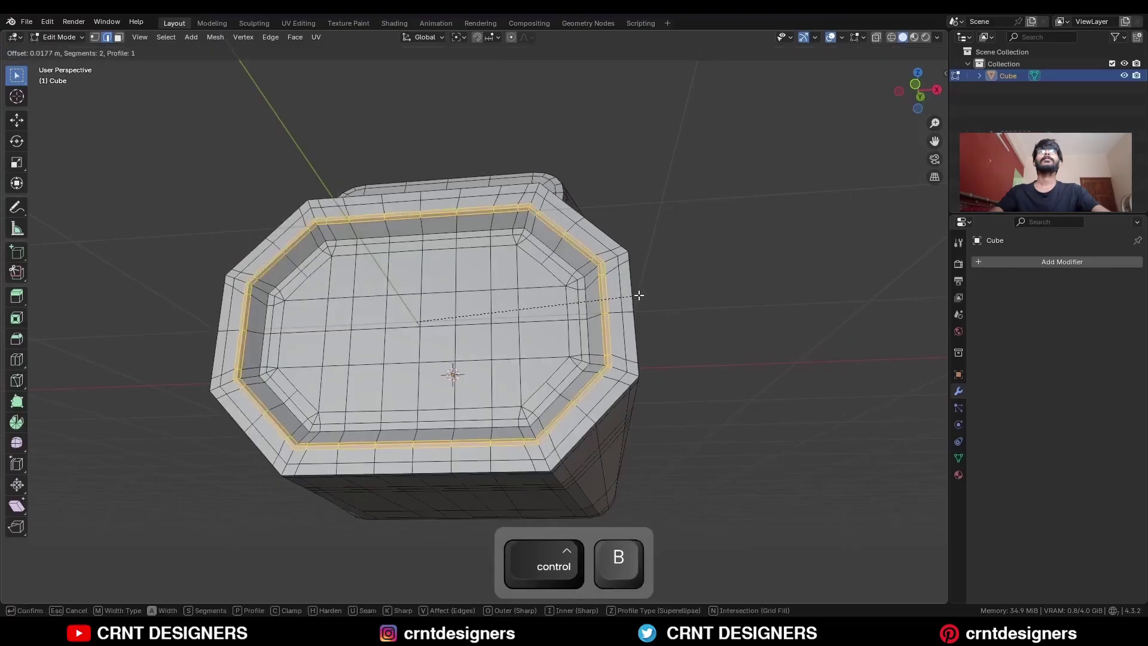
key("Return")
Add a loop cut around the octagonal recess's side walls and slide it toward the recess floor.
key("ctrl+r")
left_click(584, 270)
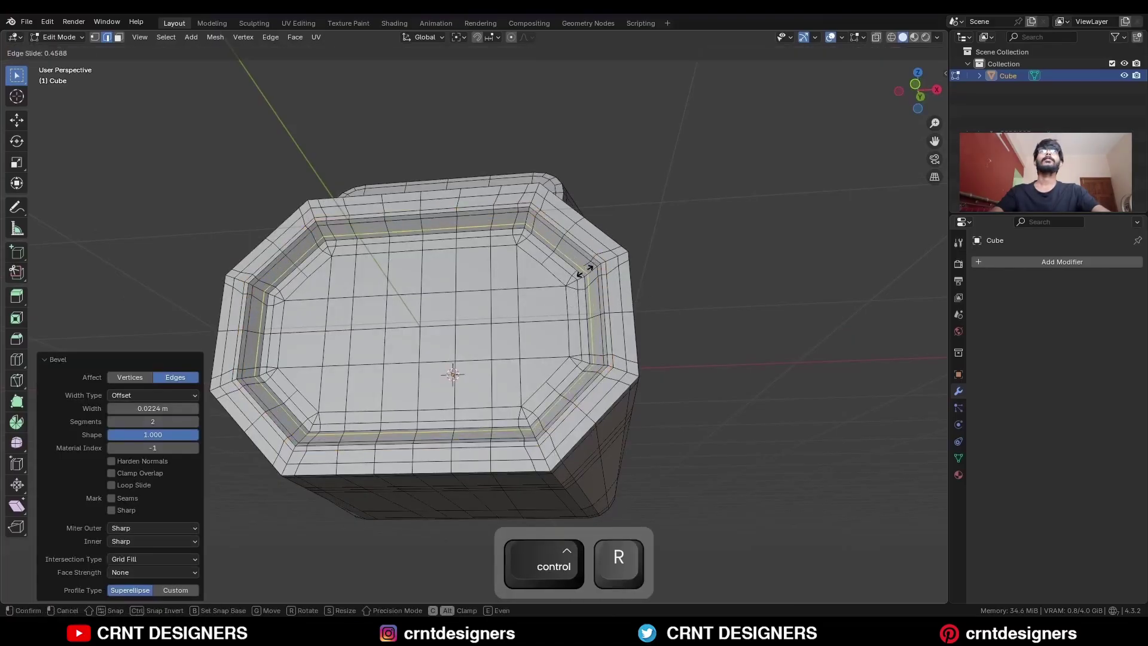
left_click(584, 270)
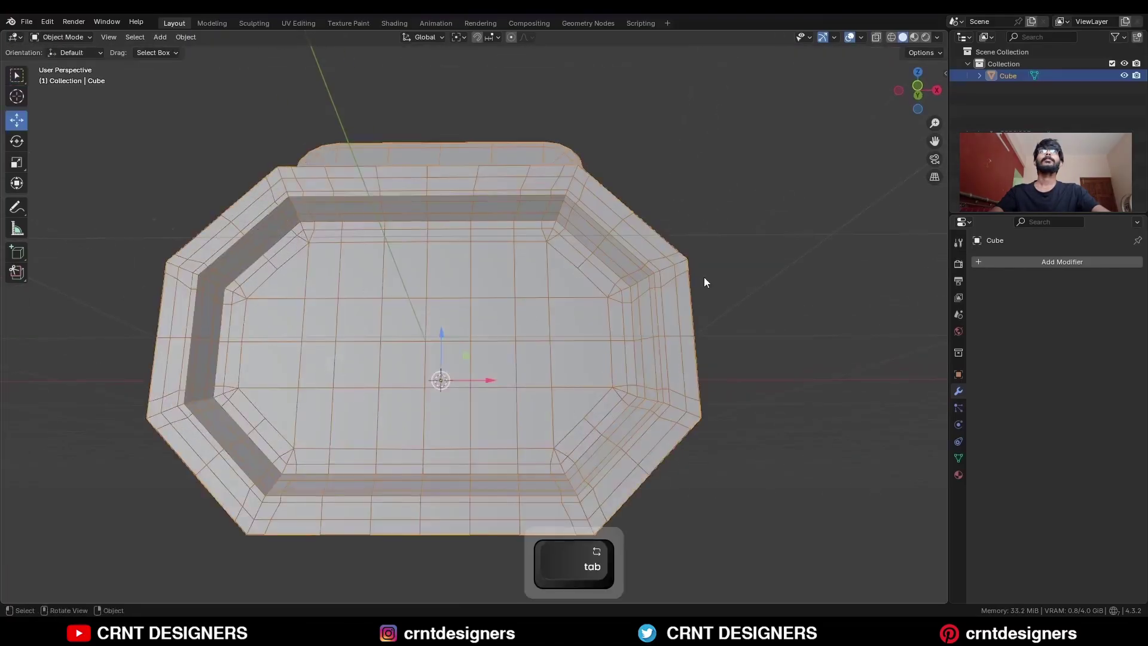
Add a level 2 Subdivision modifier to the block and shade it smooth.
middle_click_drag(705, 277, 619, 246)
left_click(617, 245)
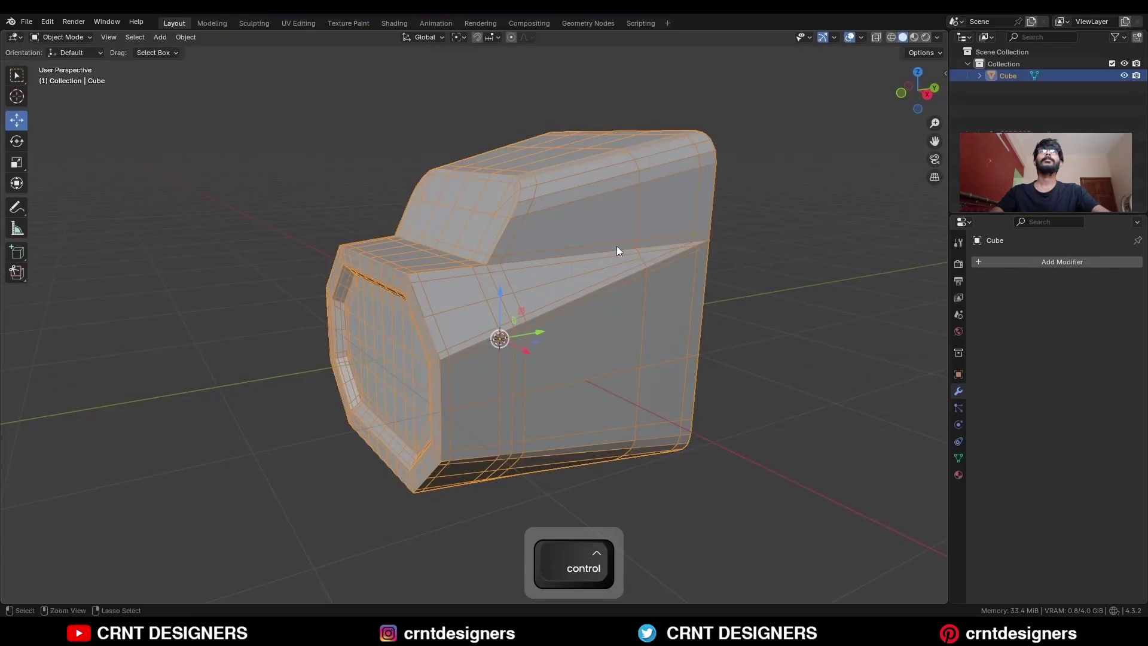
key("ctrl+2")
right_click(617, 249)
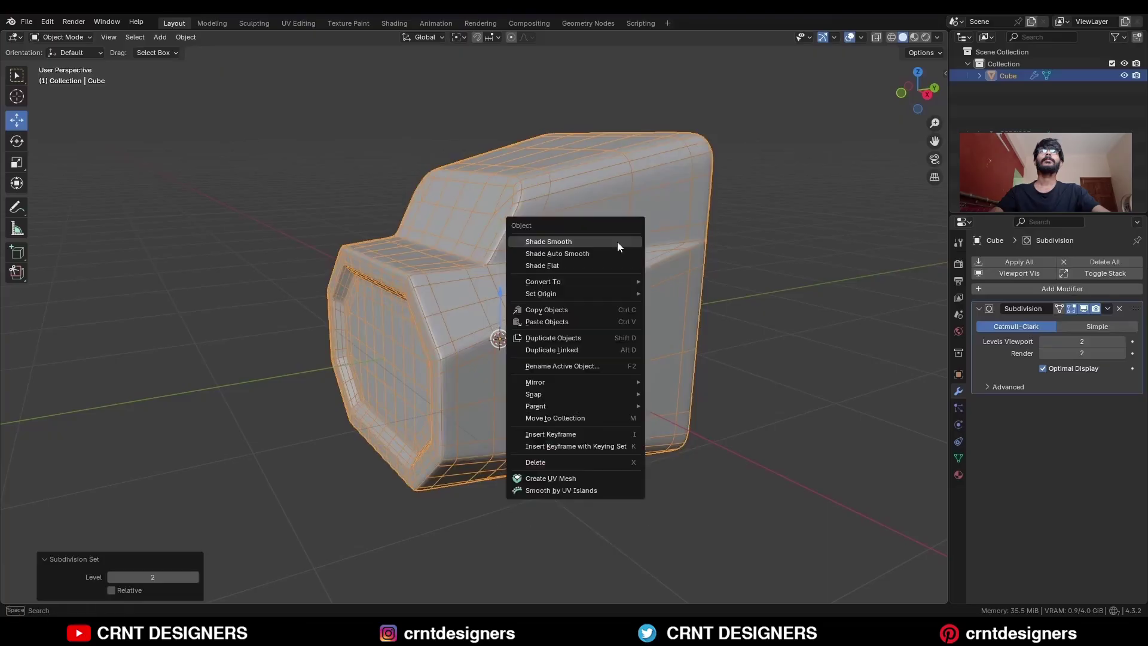
left_click(617, 241)
Select the front faces of the raised section in Edit Mode and inset them about 0.024 m.
key("Tab")
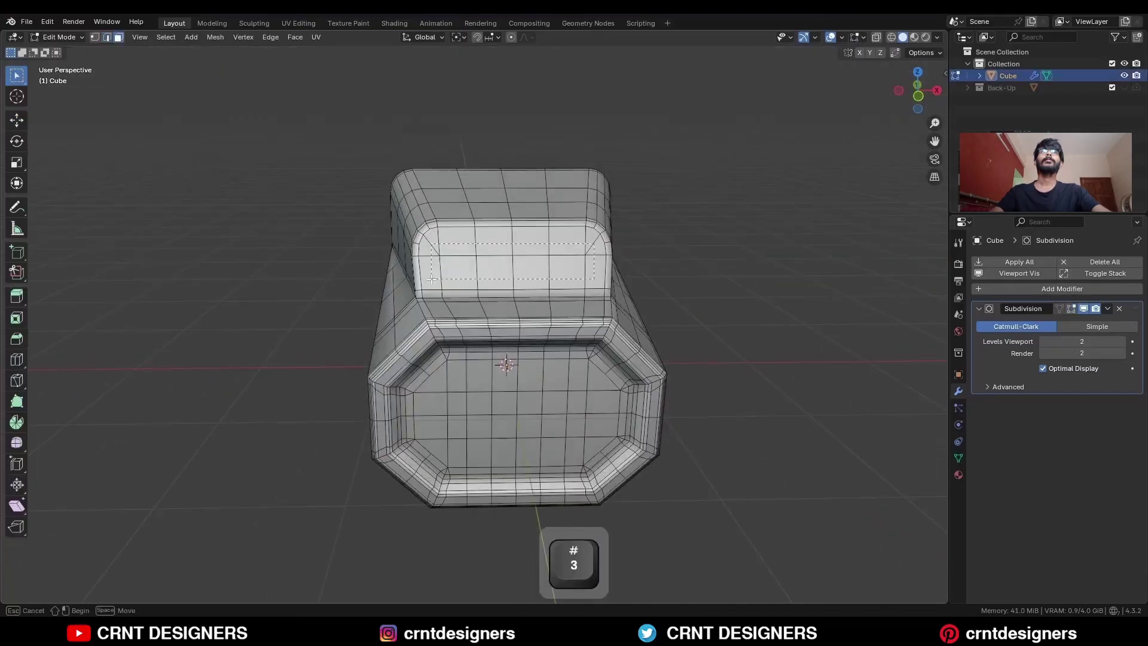
left_click_drag(432, 279, 431, 280)
middle_click_drag(631, 251, 614, 266)
scroll(702, 262, "up", 3)
key("i")
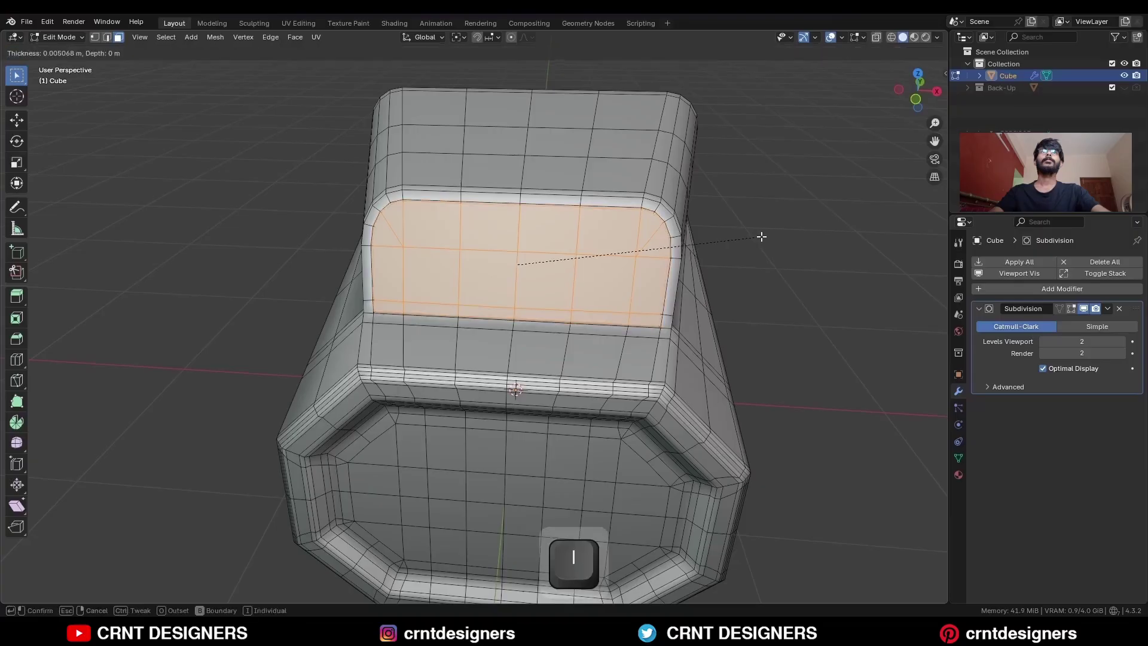
left_click(761, 236)
Shrink the inset faces inward about 0.04 m to form a recess, and inset its floor again about 0.015 m.
key("alt+s")
key("shift")
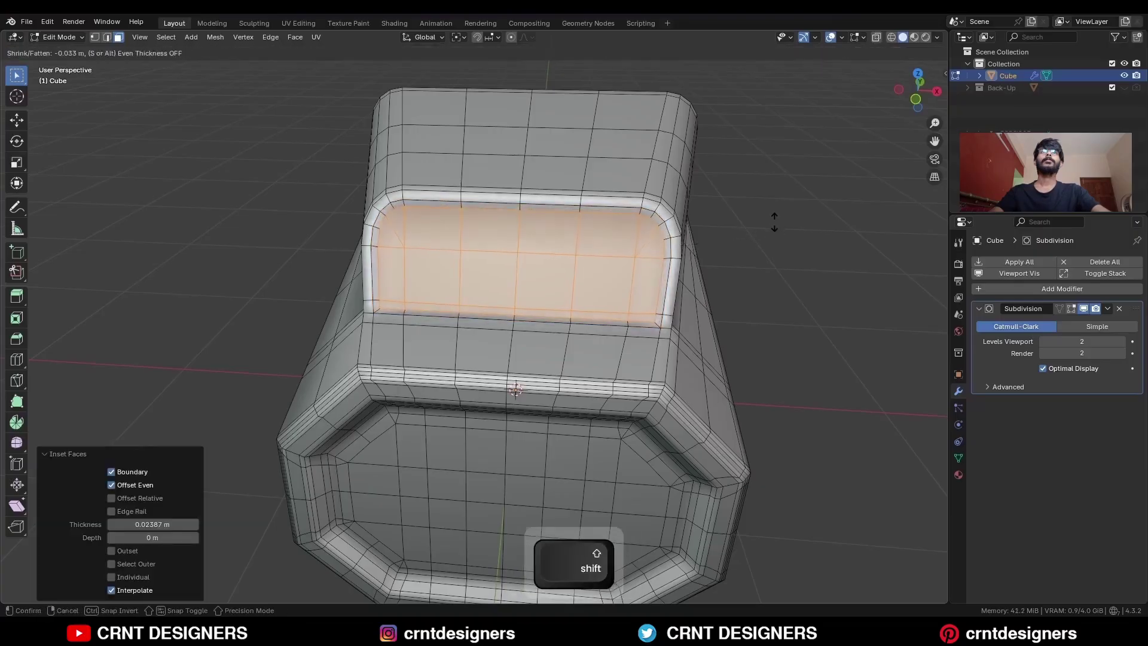
left_click(774, 230)
middle_click_drag(720, 251, 671, 251)
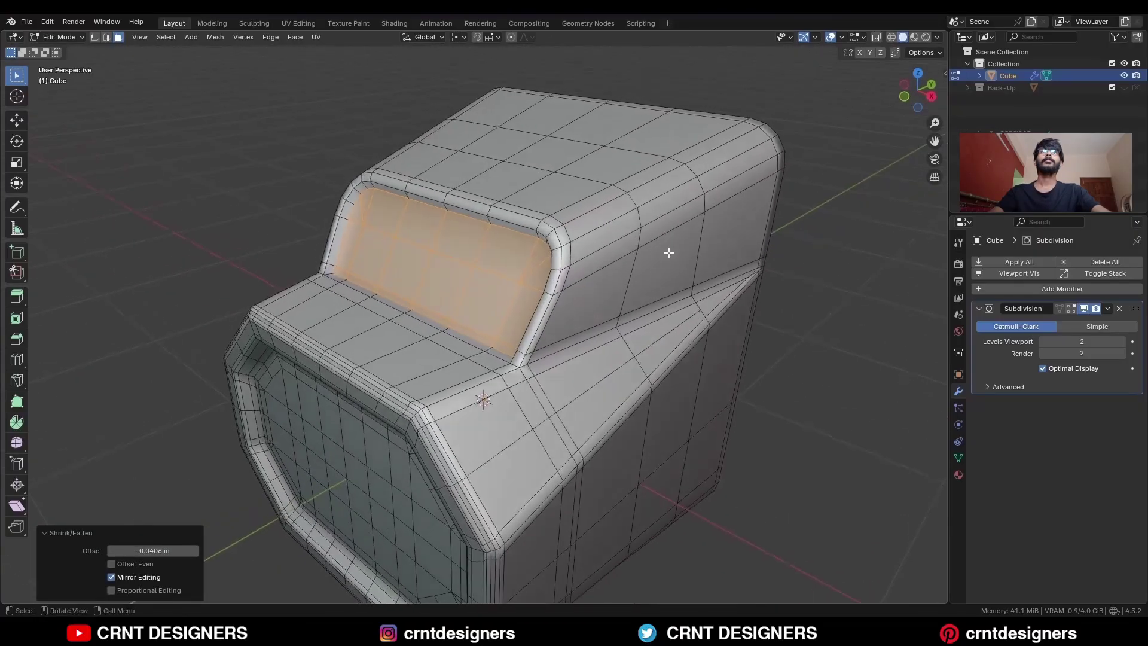
scroll(717, 244, "up", 3)
key("i")
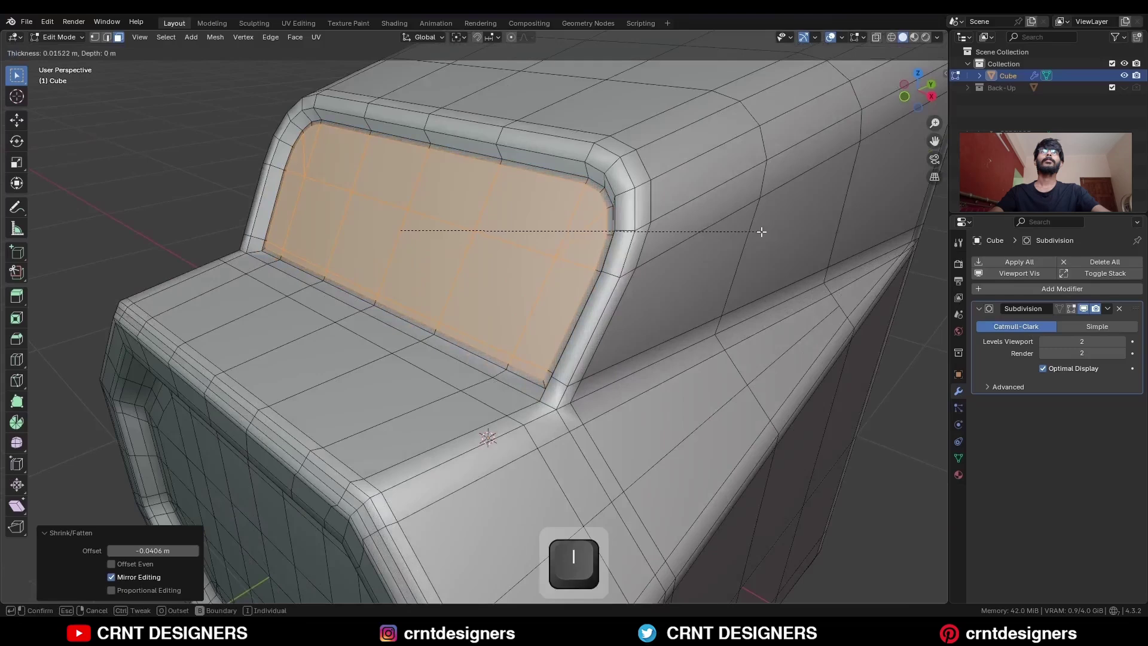
left_click(762, 233)
Add a loop cut around the side walls of the raised section's recess and slide it close to the outer rim.
key("Tab")
key("ctrl+r")
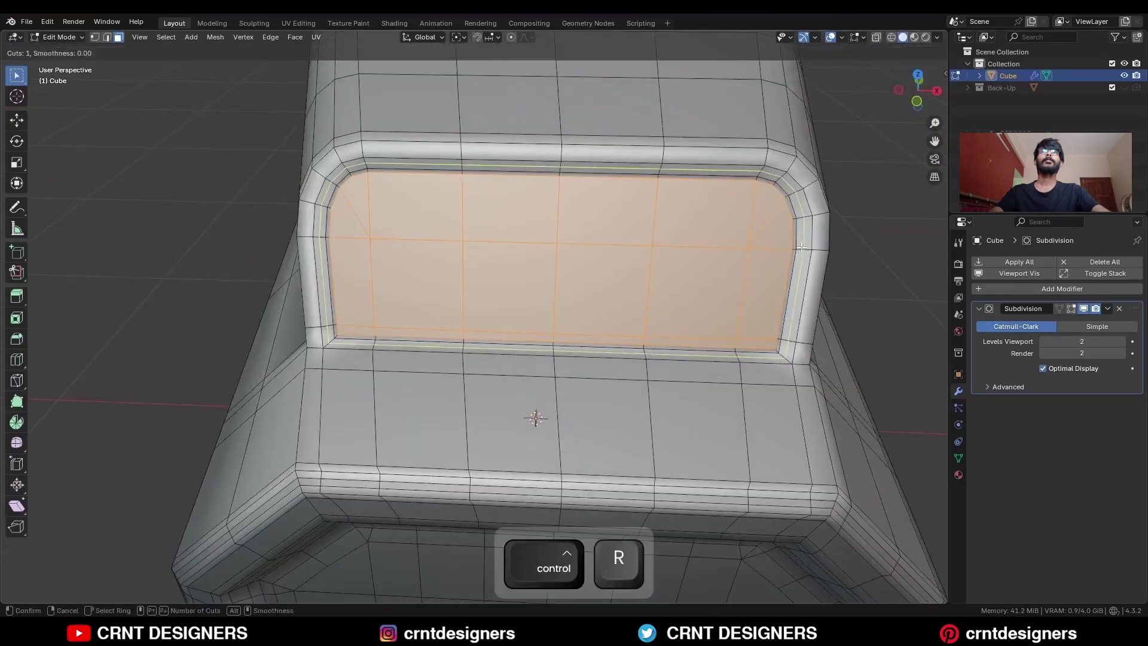
left_click(801, 250)
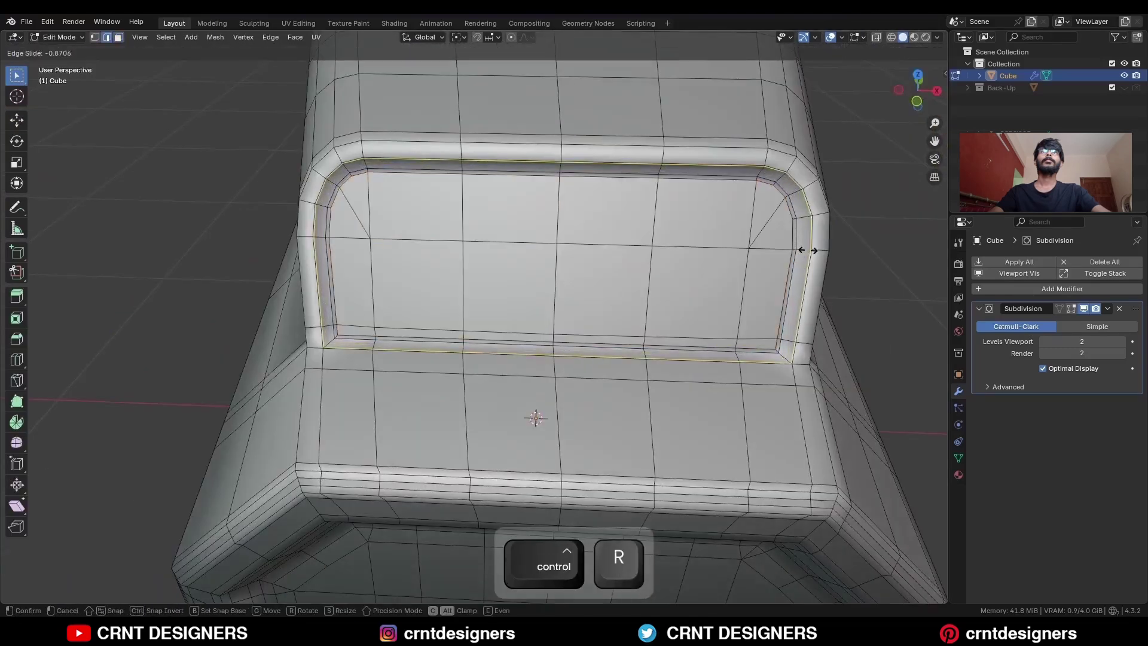
left_click(805, 249)
key("Tab")
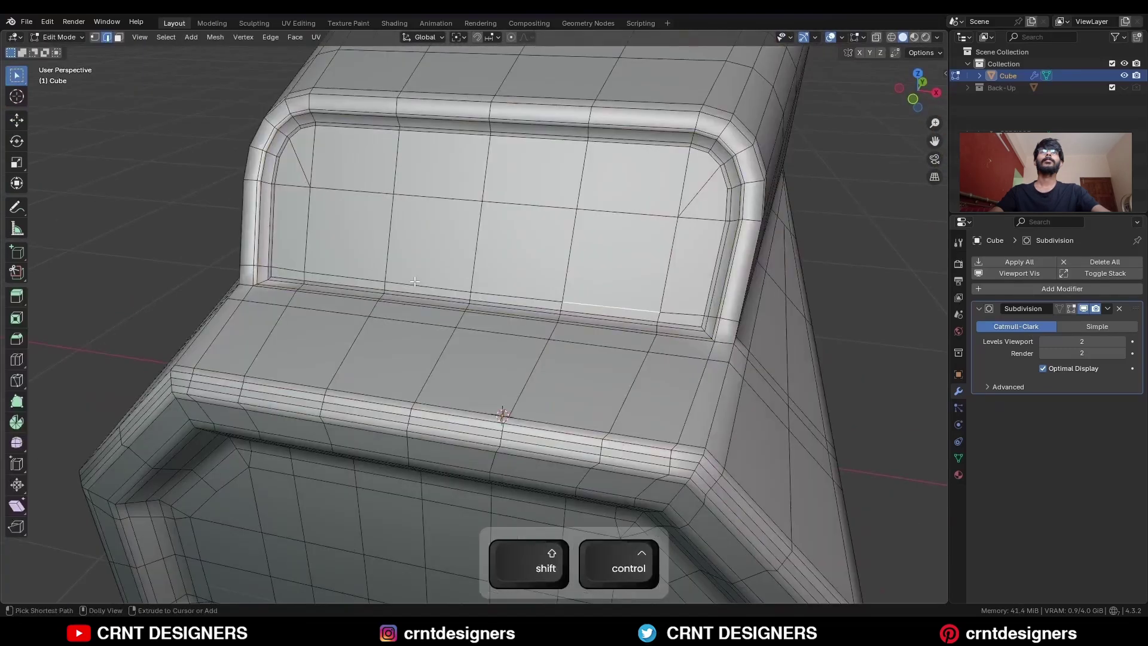
Select the lowest horizontal edge row on the upper recess floor and slide it slightly upward, away from the border.
left_click(377, 275, "ctrl+shift")
key("g")
key("g")
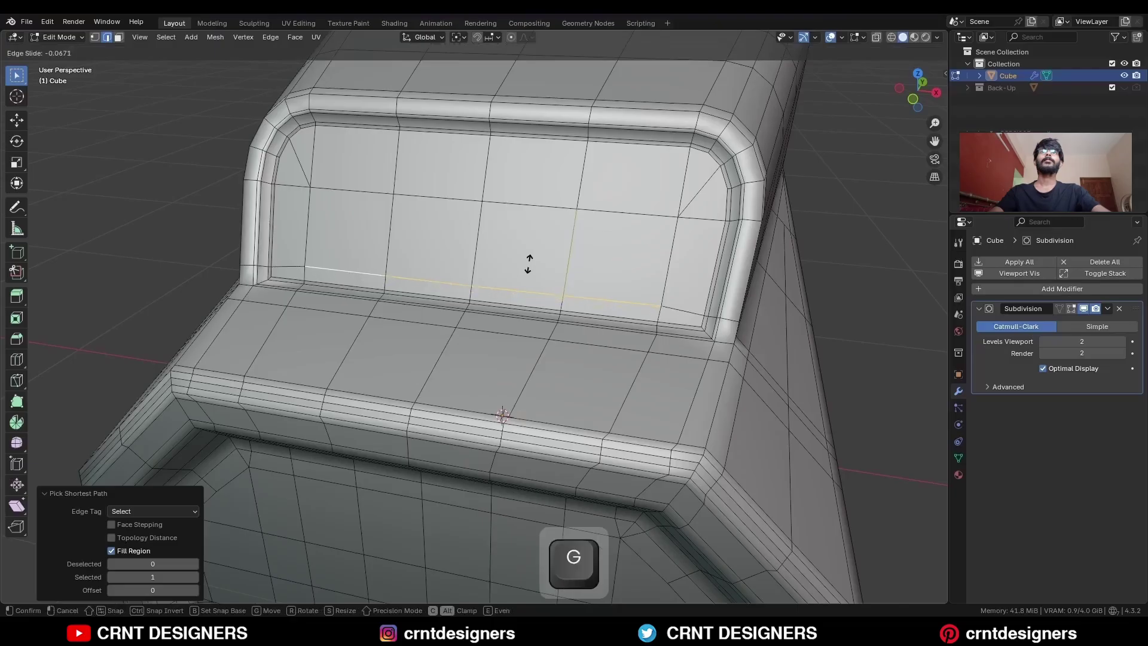
left_click(543, 254)
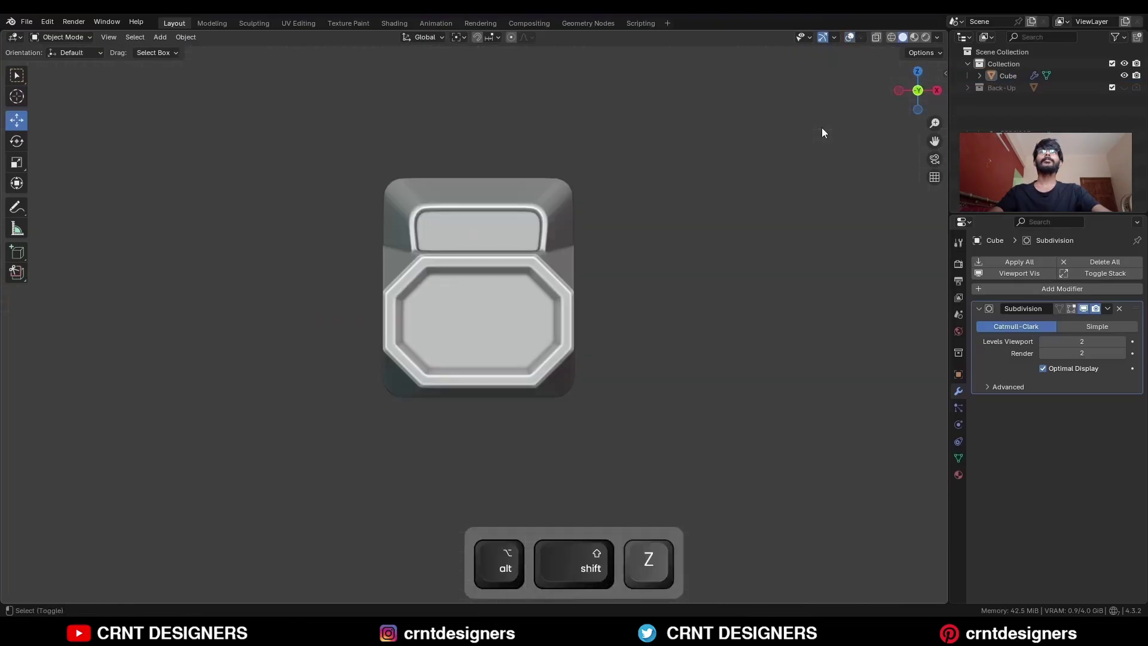
Save the finished block in the file BM43.blend.
key("ctrl+s")
scroll(802, 203, "up", 2)
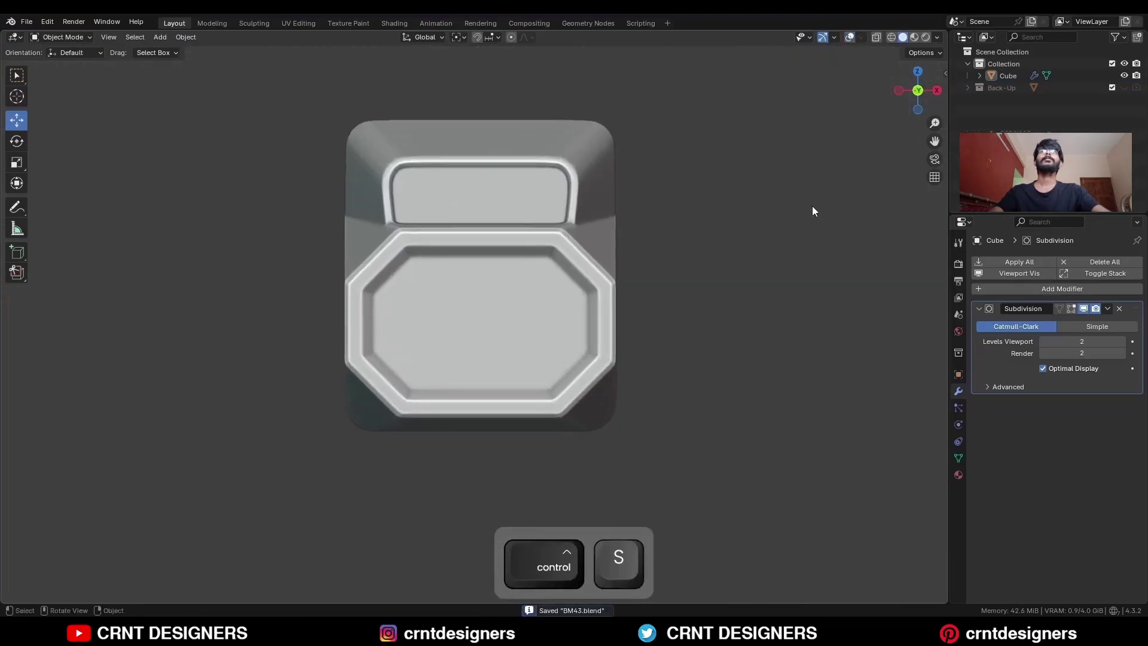